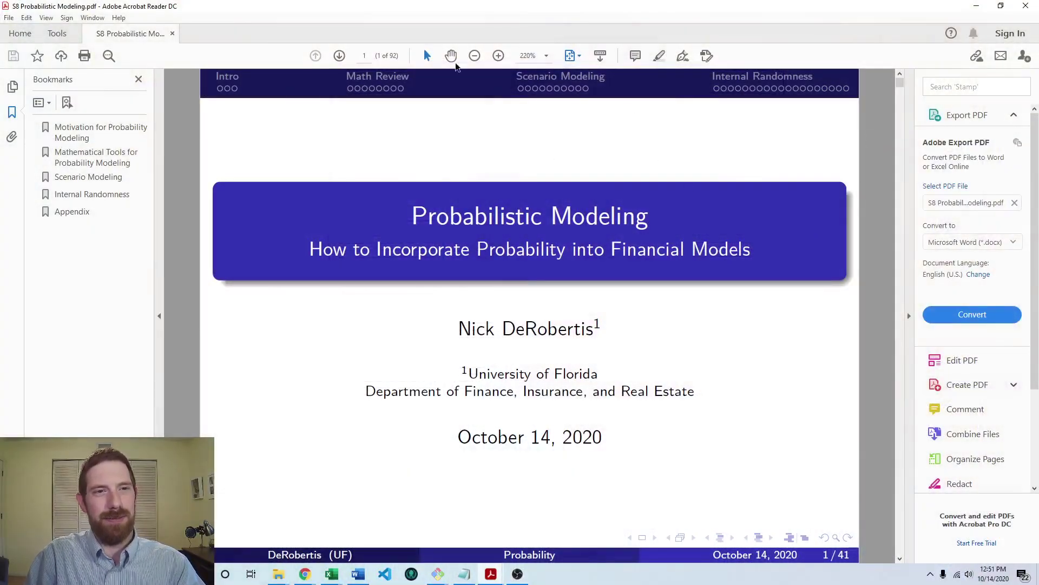
Go to page 17, the Scenario Analysis in Excel slide.
{"action": "left_click", "coordinate": [550, 88]}
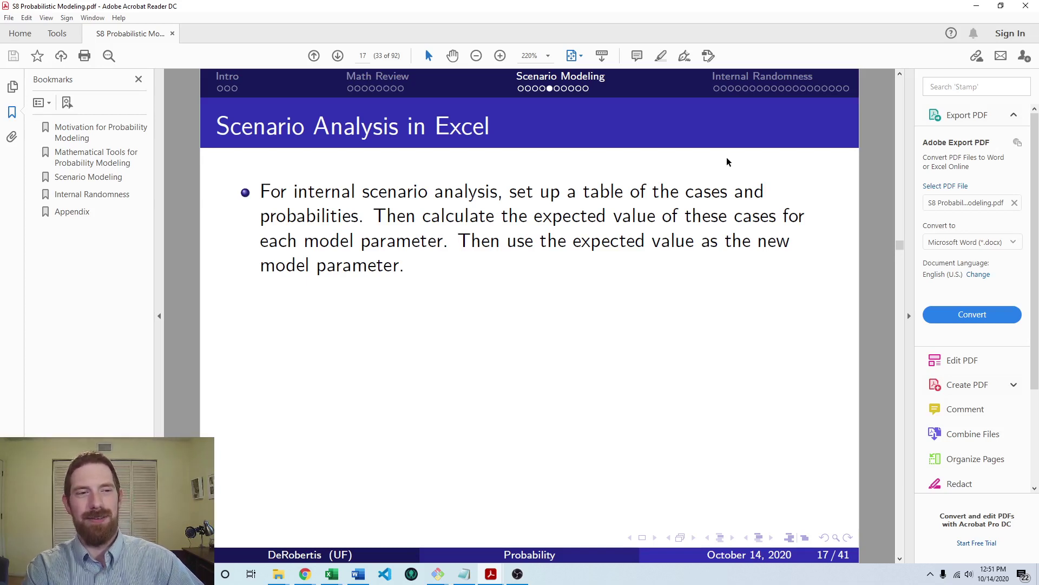
Reveal the external scenario analysis and case-number lookup bullets on the slide.
{"action": "key", "text": "Page_Down"}
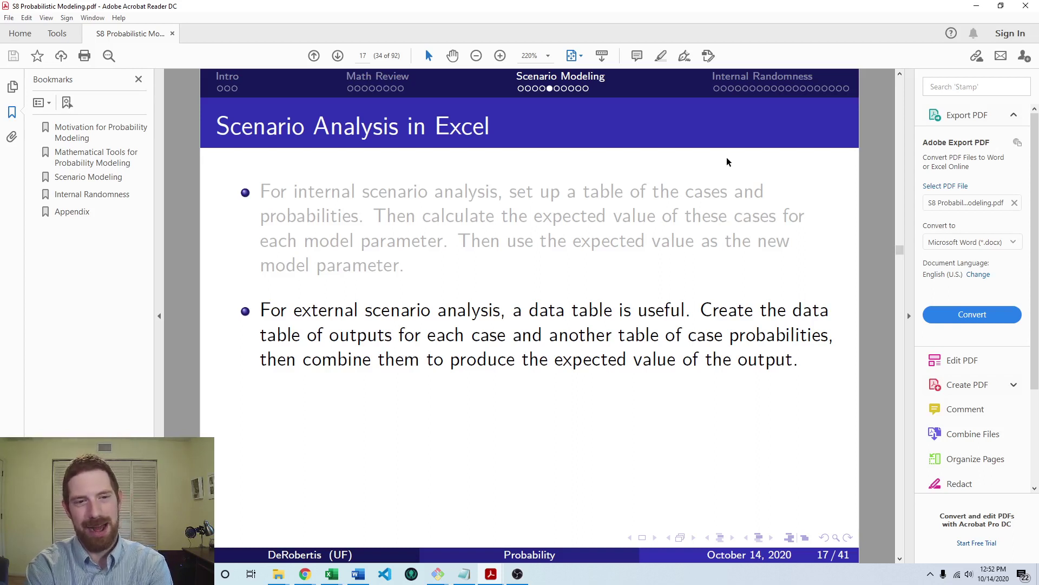
{"action": "key", "text": "Page_Down"}
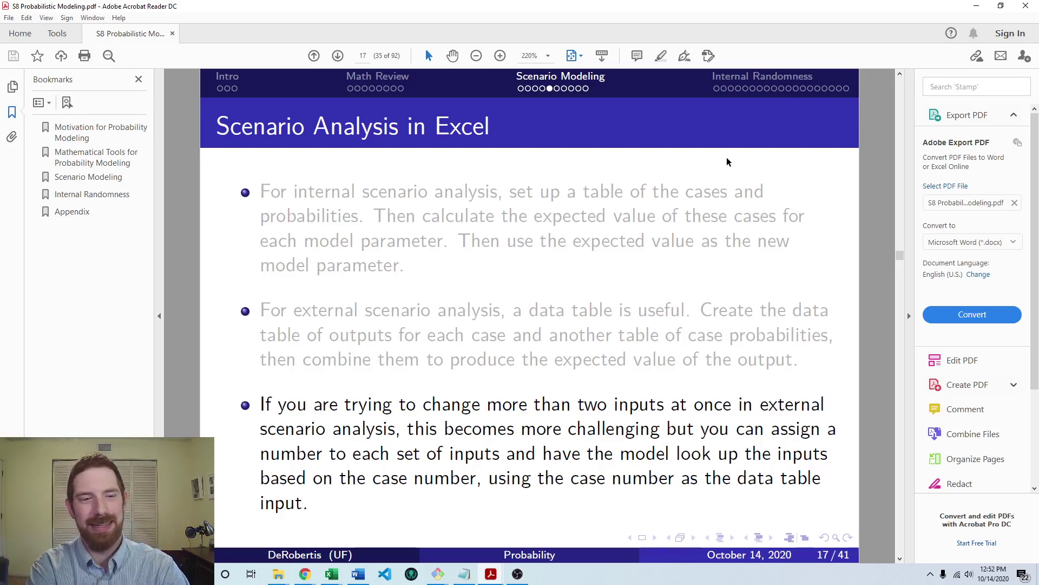
{"action": "key", "text": "Page_Down"}
{"action": "key", "text": "Page_Up"}
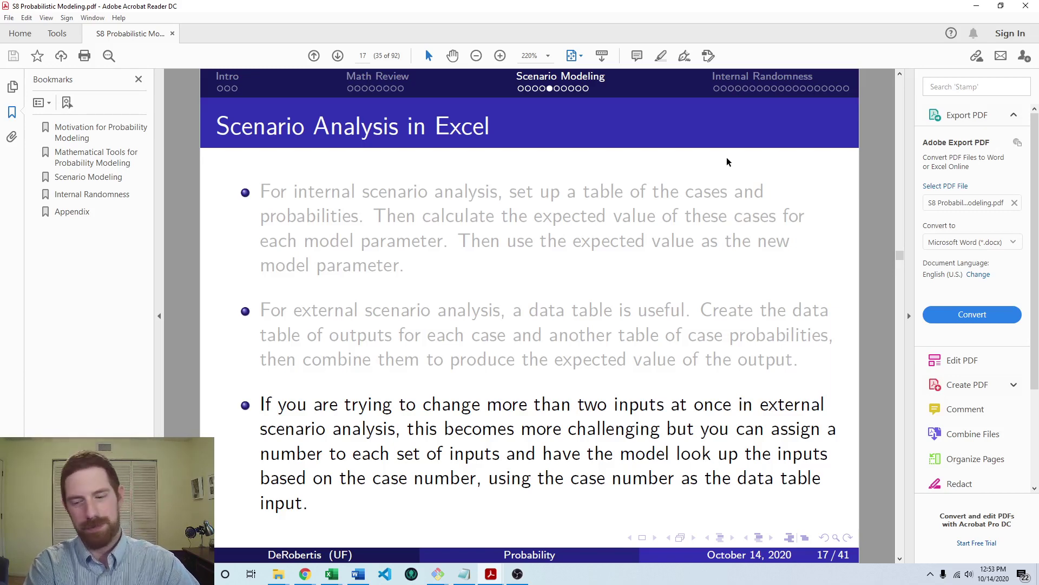
Advance to the Adding Scenario Analysis slide, then minimize Acrobat to show the workbook.
{"action": "key", "text": "Right"}
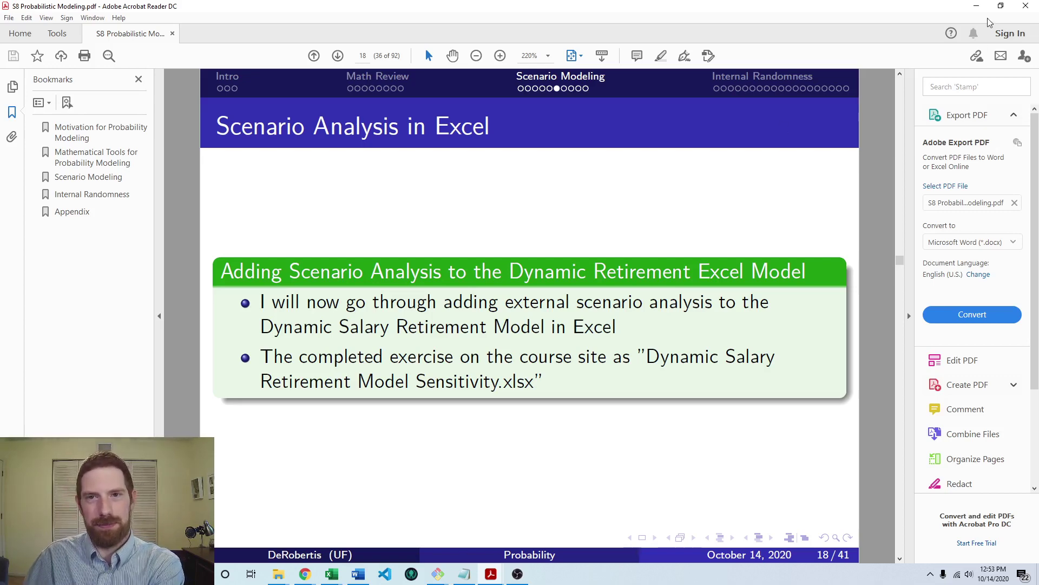
{"action": "left_click", "coordinate": [975, 6]}
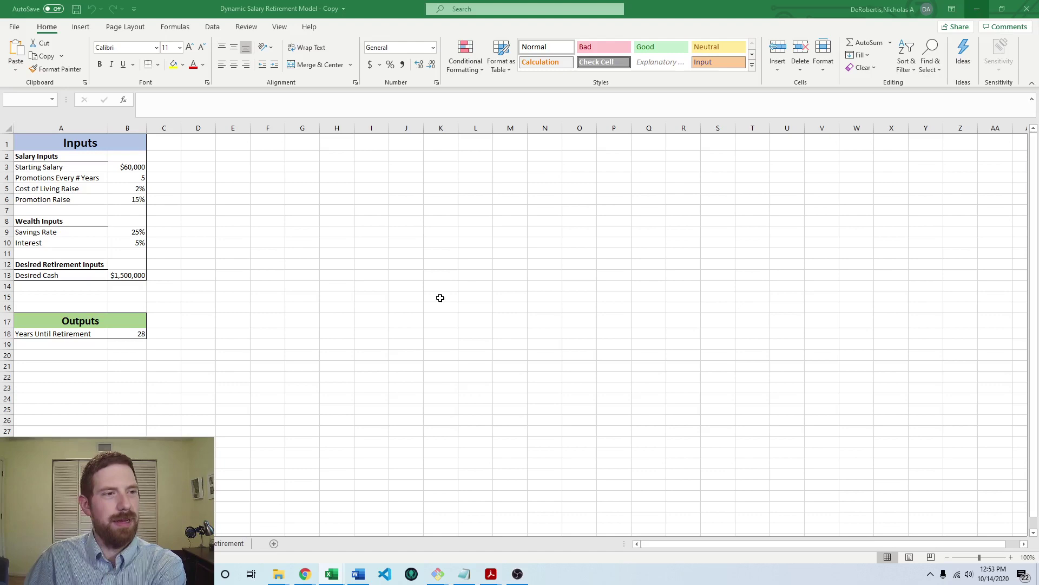
Zoom in and widen column B so Desired Cash shows $1,500,000.
{"action": "scroll", "coordinate": [253, 336], "scroll_direction": "up", "scroll_amount": 2}
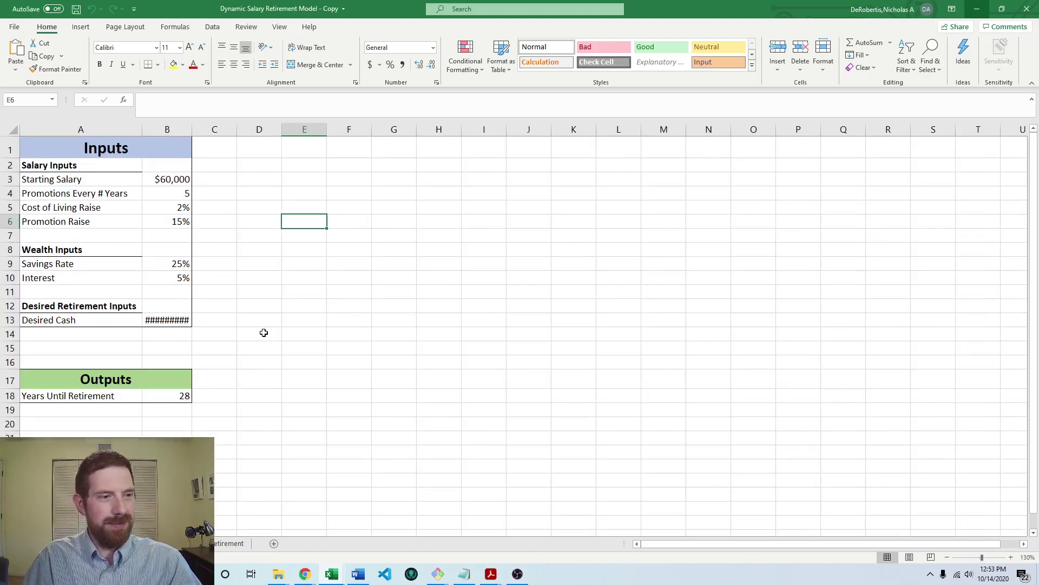
{"action": "left_click", "coordinate": [427, 298]}
{"action": "left_click_drag", "start_coordinate": [192, 129], "coordinate": [228, 129]}
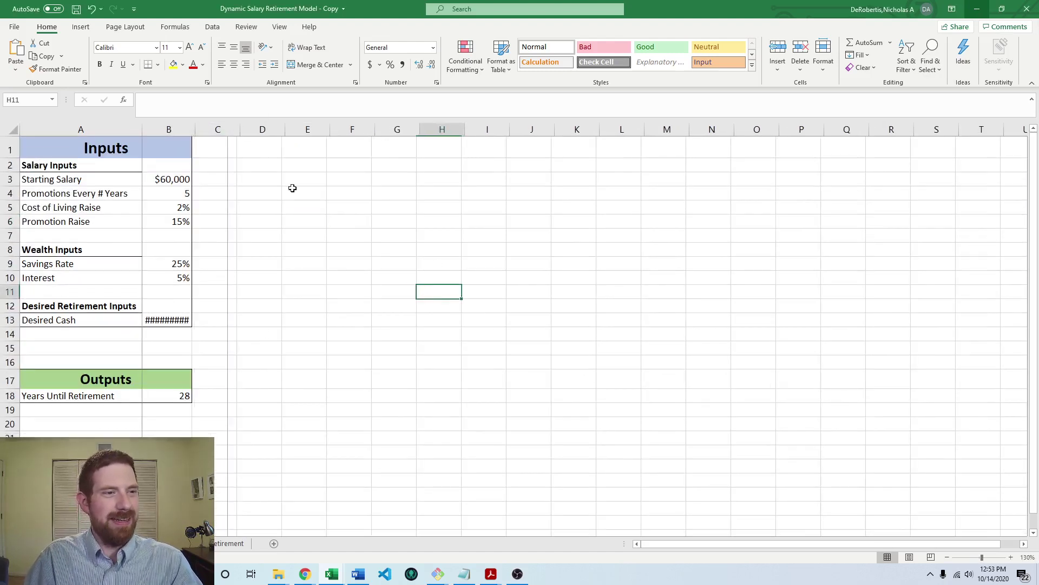
{"action": "left_click", "coordinate": [545, 280]}
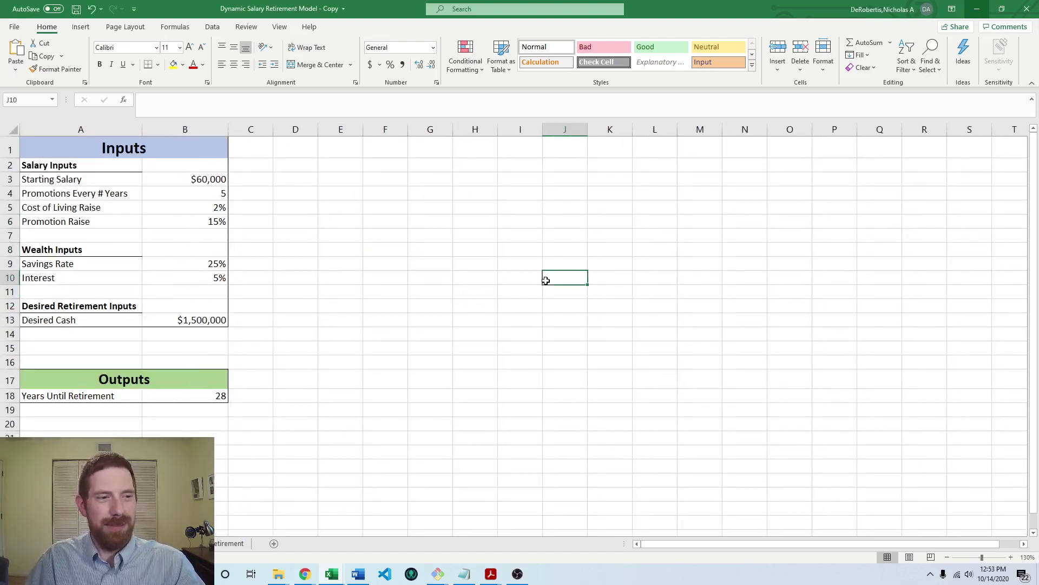
{"action": "left_click", "coordinate": [420, 159]}
{"action": "left_click", "coordinate": [326, 164]}
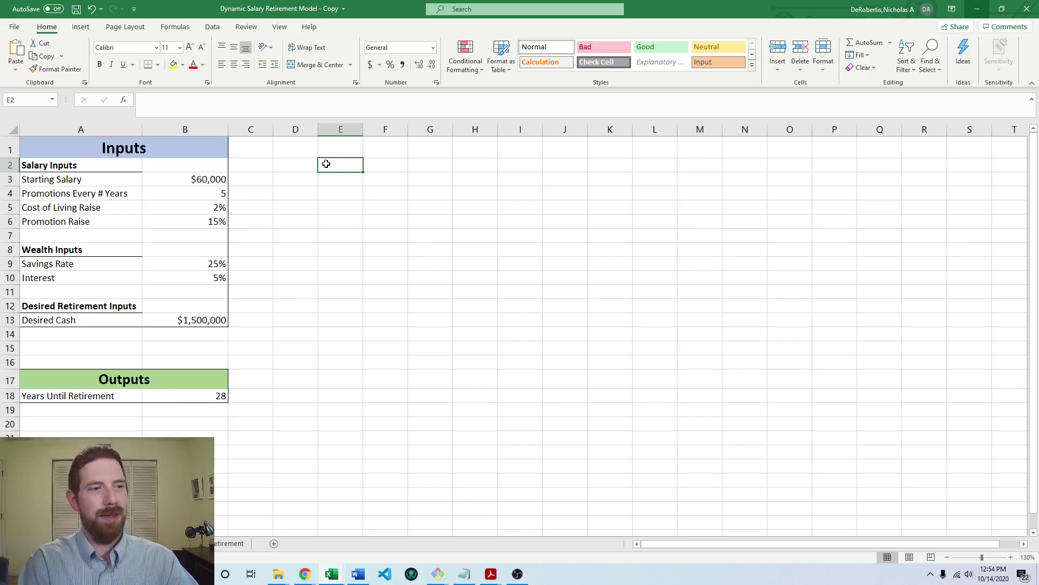
Insert three blank rows above the Outputs section.
{"action": "key", "text": "Down"}
{"action": "key", "text": "Down"}
{"action": "key", "text": "Down"}
{"action": "key", "text": "Down"}
{"action": "key", "text": "Down"}
{"action": "key", "text": "Down"}
{"action": "key", "text": "Down"}
{"action": "key", "text": "Down"}
{"action": "key", "text": "Down"}
{"action": "key", "text": "Down"}
{"action": "key", "text": "Down"}
{"action": "key", "text": "Down"}
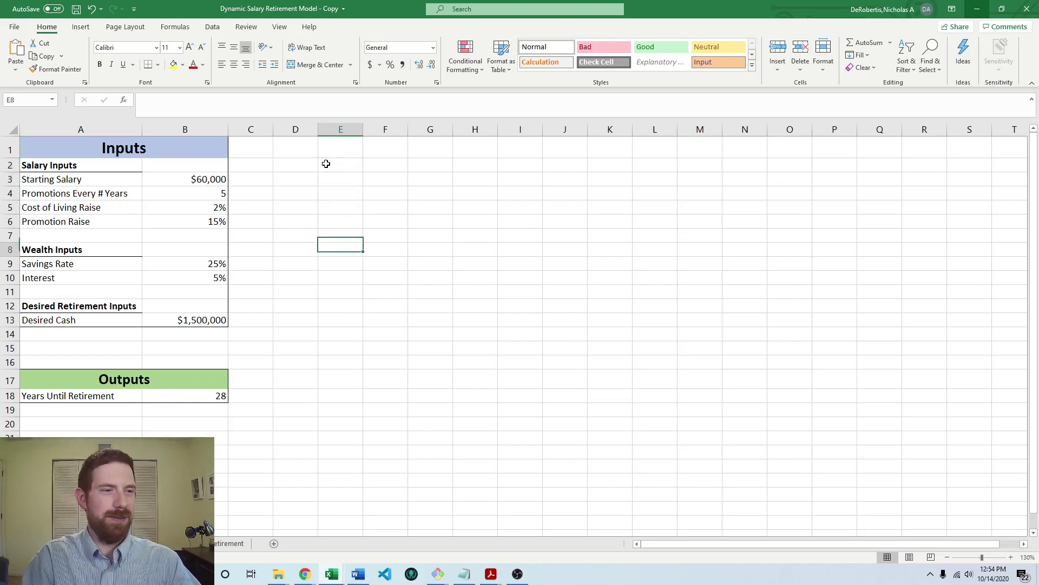
{"action": "key", "text": "Left"}
{"action": "key", "text": "Left"}
{"action": "key", "text": "Left"}
{"action": "key", "text": "Left"}
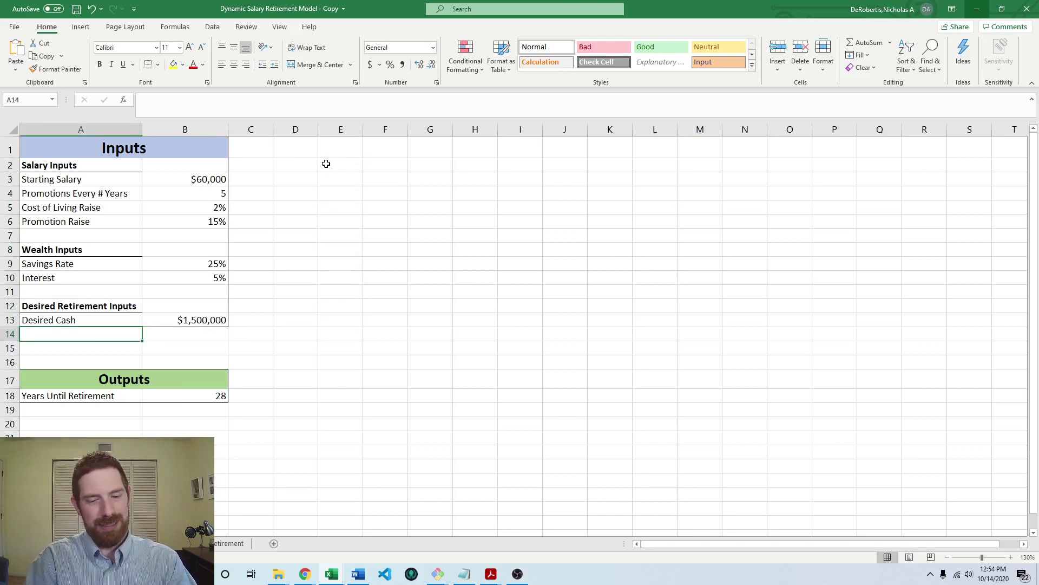
{"action": "key", "text": "alt+h"}
{"action": "key", "text": "i"}
{"action": "key", "text": "r"}
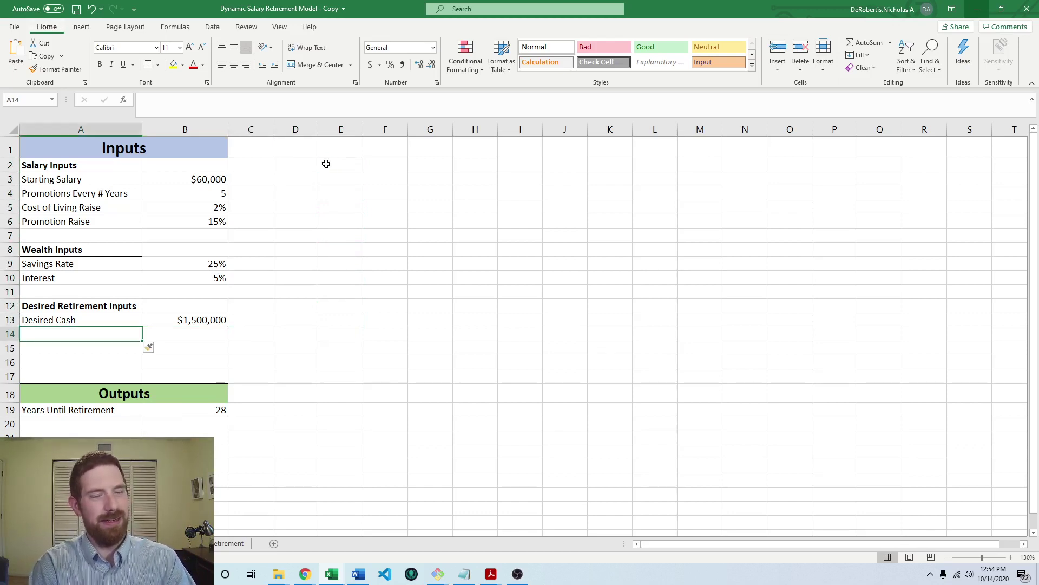
{"action": "key", "text": "alt+h"}
{"action": "key", "text": "i"}
{"action": "key", "text": "r"}
{"action": "key", "text": "alt+h"}
{"action": "key", "text": "i"}
{"action": "key", "text": "r"}
Enter the Scenario Analysis Inputs heading, the Economic Condition Probabilities label, then Bad and Neutral.
{"action": "key", "text": "Down"}
{"action": "type", "text": "S"}
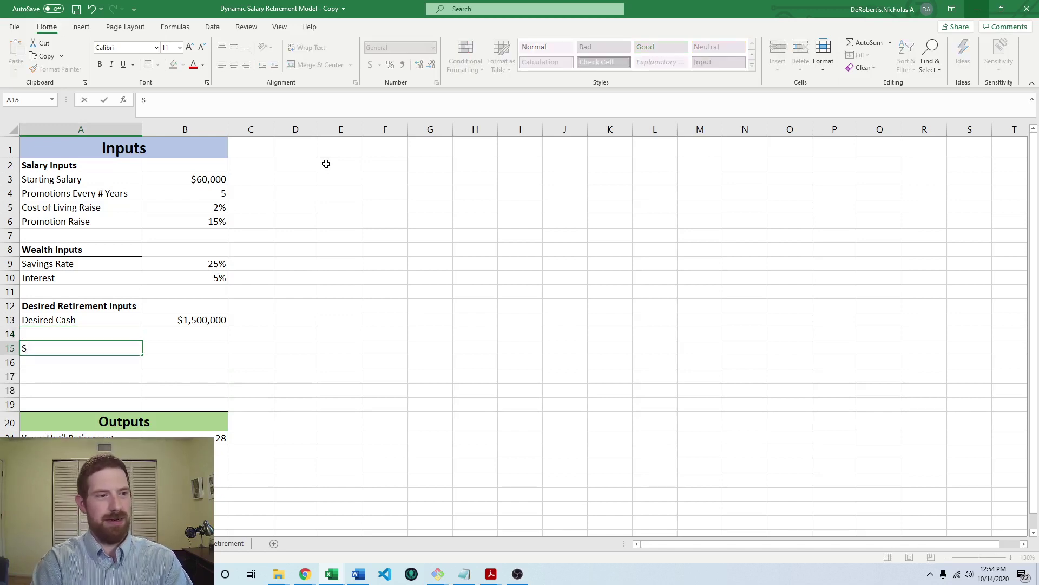
{"action": "type", "text": "cenario Analys"}
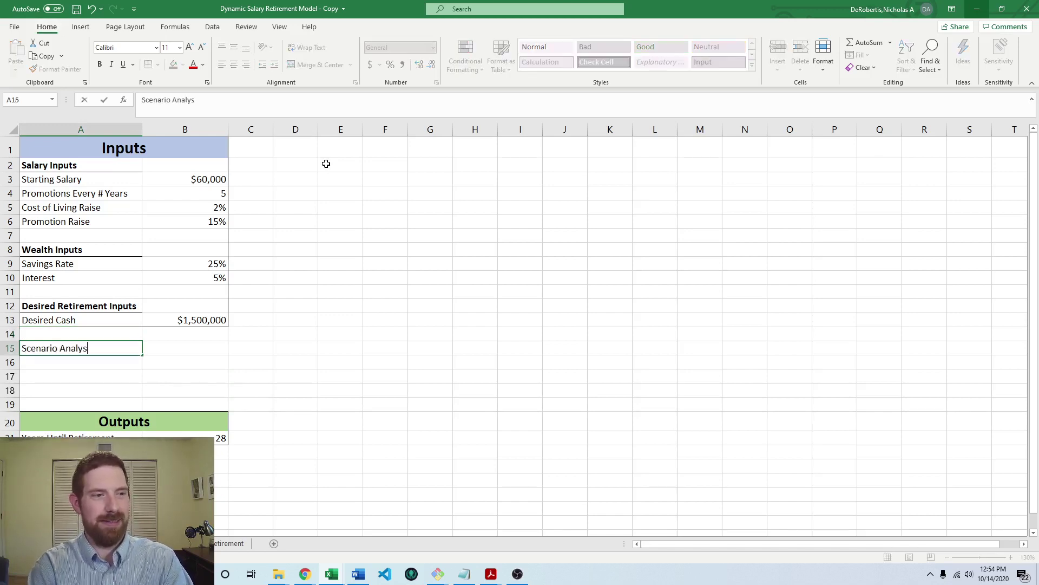
{"action": "type", "text": "is Inputs"}
{"action": "key", "text": "Return"}
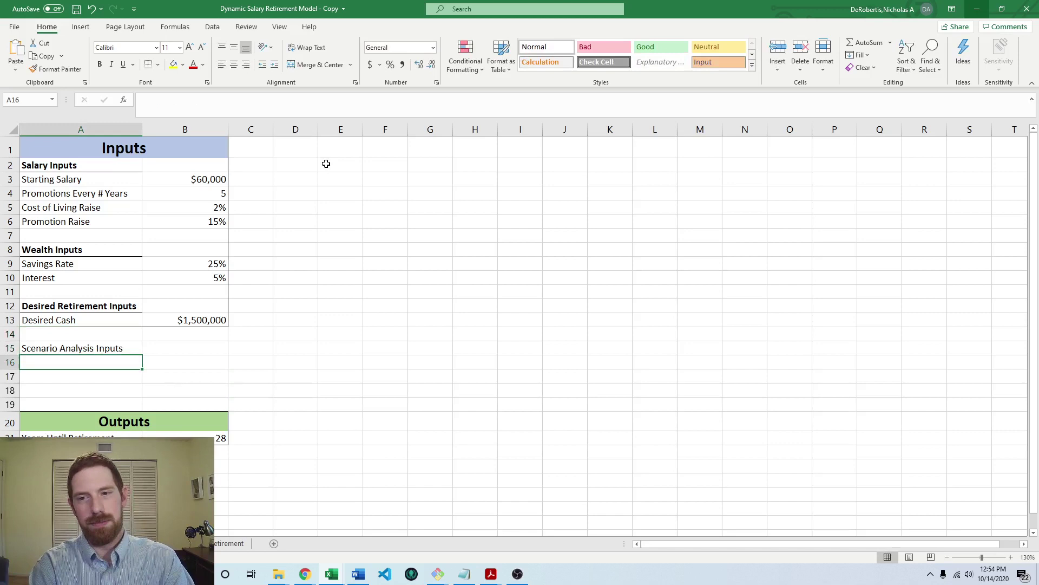
{"action": "type", "text": "Economic "}
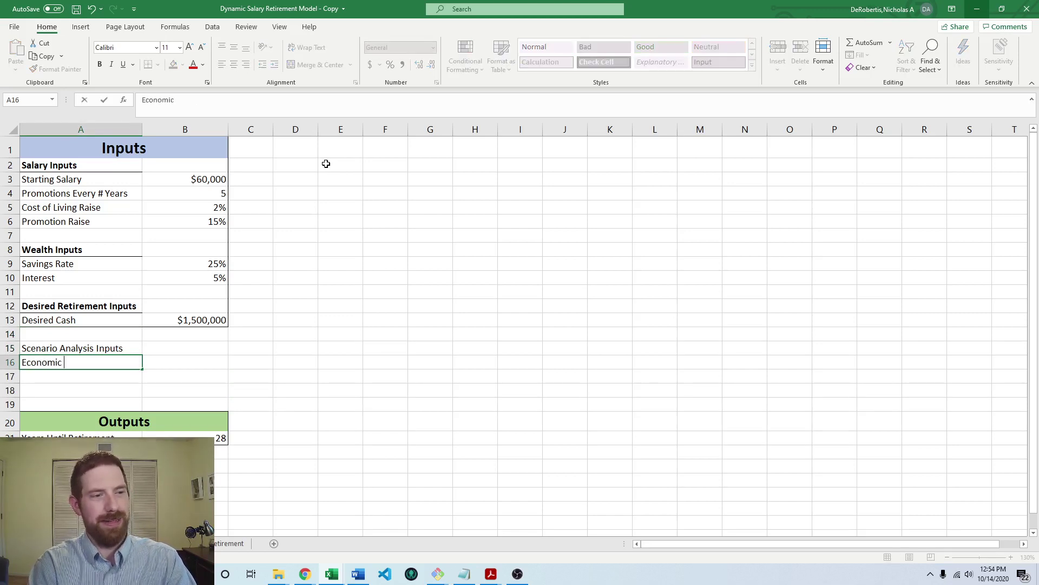
{"action": "type", "text": "Condition P"}
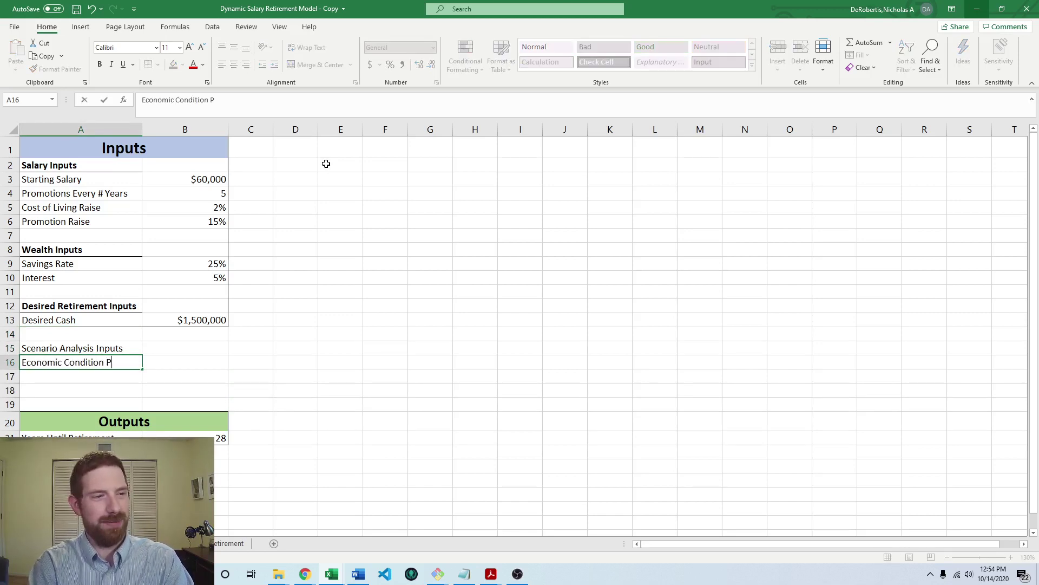
{"action": "type", "text": "robabilitie"}
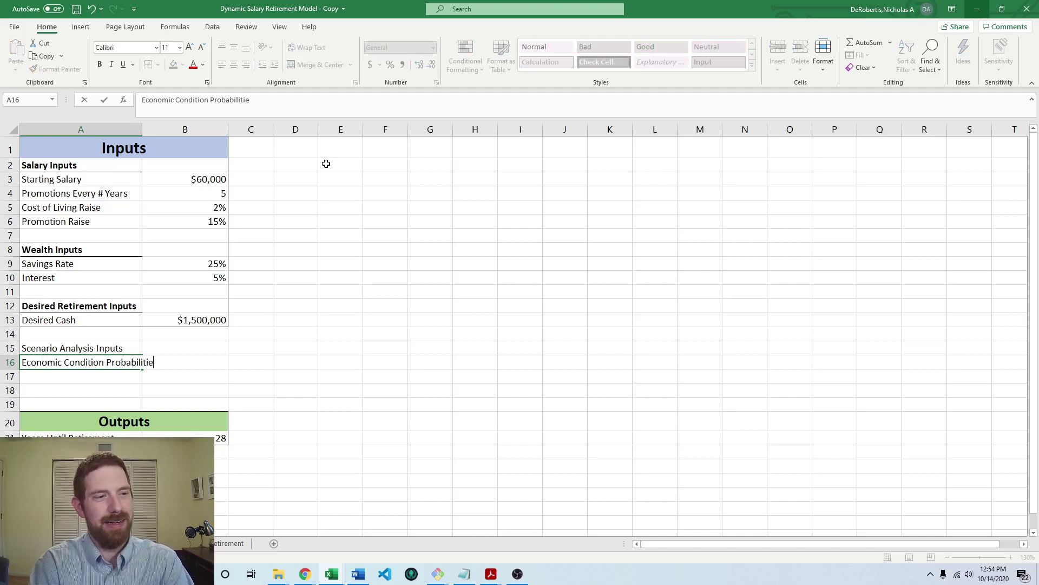
{"action": "type", "text": "s"}
{"action": "key", "text": "Return"}
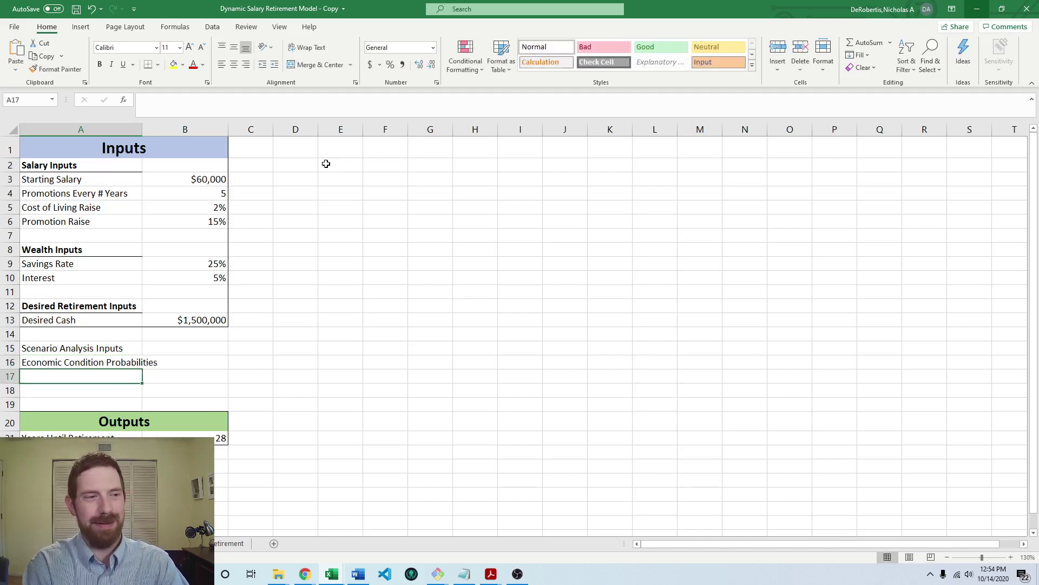
{"action": "type", "text": "Bad"}
{"action": "key", "text": "Return"}
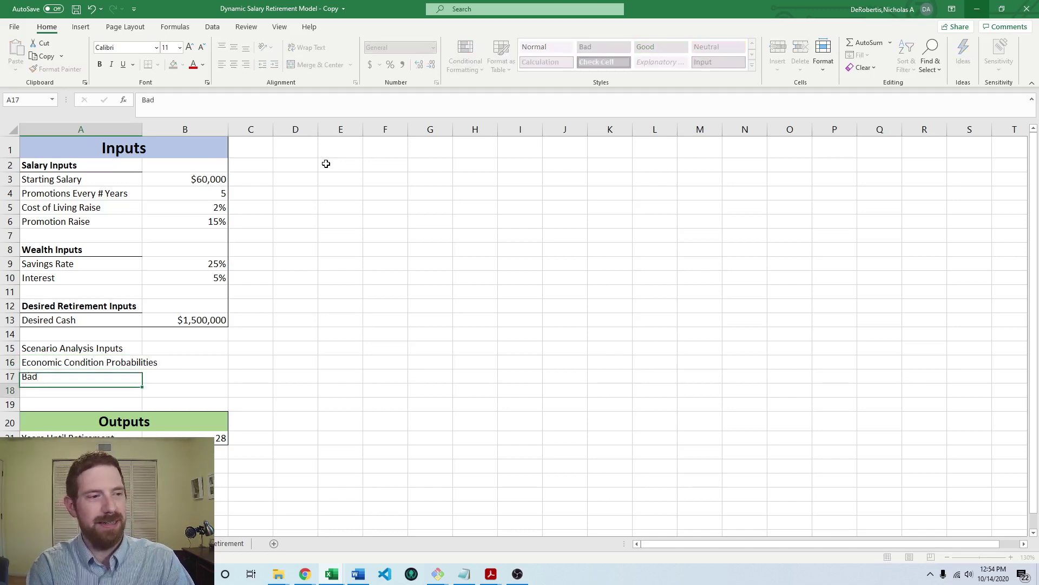
{"action": "type", "text": "Neutral"}
{"action": "key", "text": "Return"}
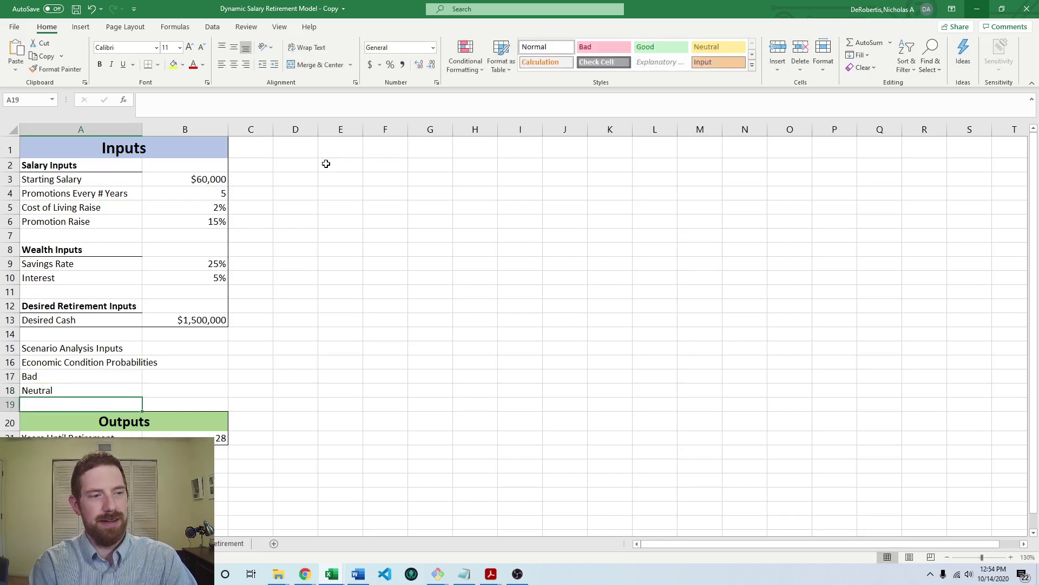
Insert two more rows and label the next condition Good.
{"action": "key", "text": "alt+h"}
{"action": "key", "text": "i"}
{"action": "key", "text": "r"}
{"action": "key", "text": "alt+h"}
{"action": "key", "text": "i"}
{"action": "key", "text": "r"}
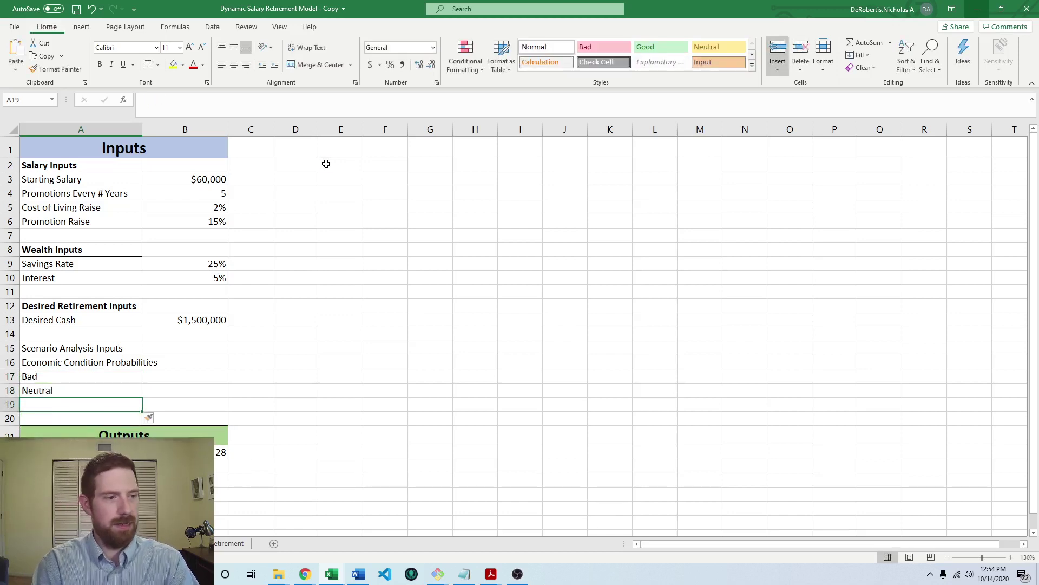
{"action": "key", "text": "Right"}
{"action": "key", "text": "Left"}
{"action": "type", "text": "Good"}
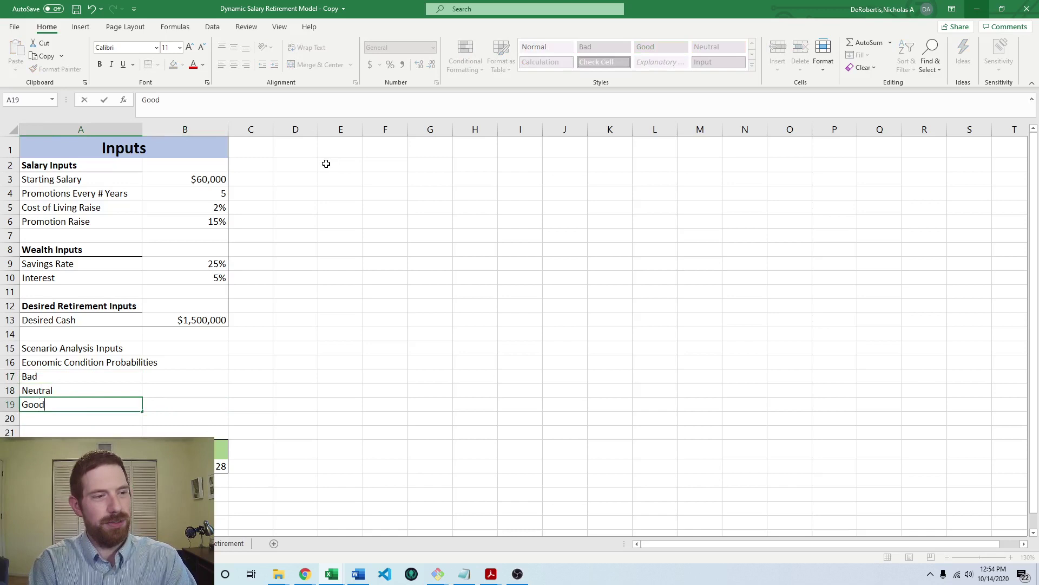
{"action": "key", "text": "Right"}
Delete the Neutral row from the probability list.
{"action": "key", "text": "Up"}
{"action": "key", "text": "Right"}
{"action": "key", "text": "Up"}
{"action": "key", "text": "Left"}
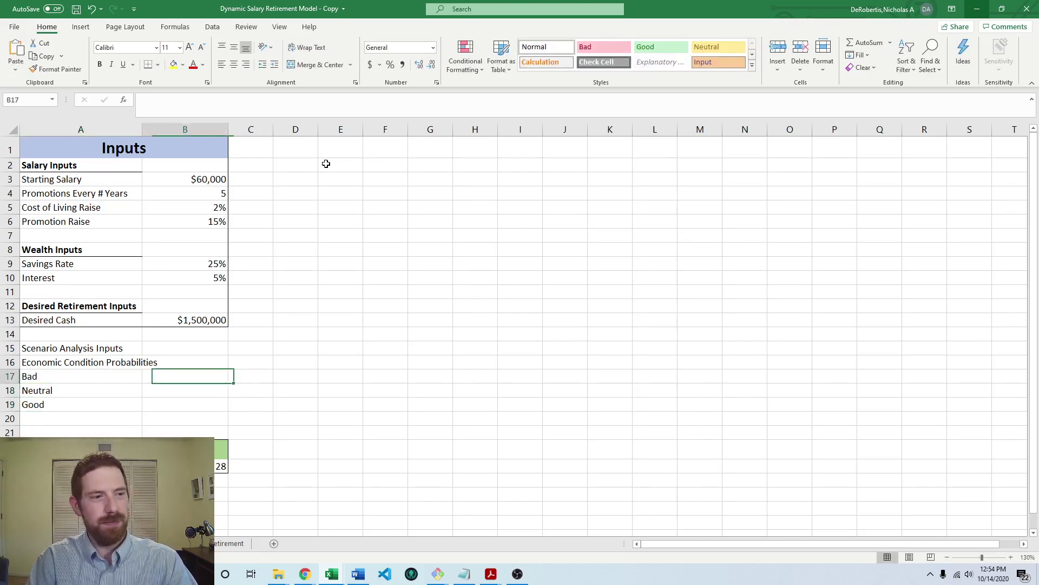
{"action": "key", "text": "Down"}
{"action": "key", "text": "Left"}
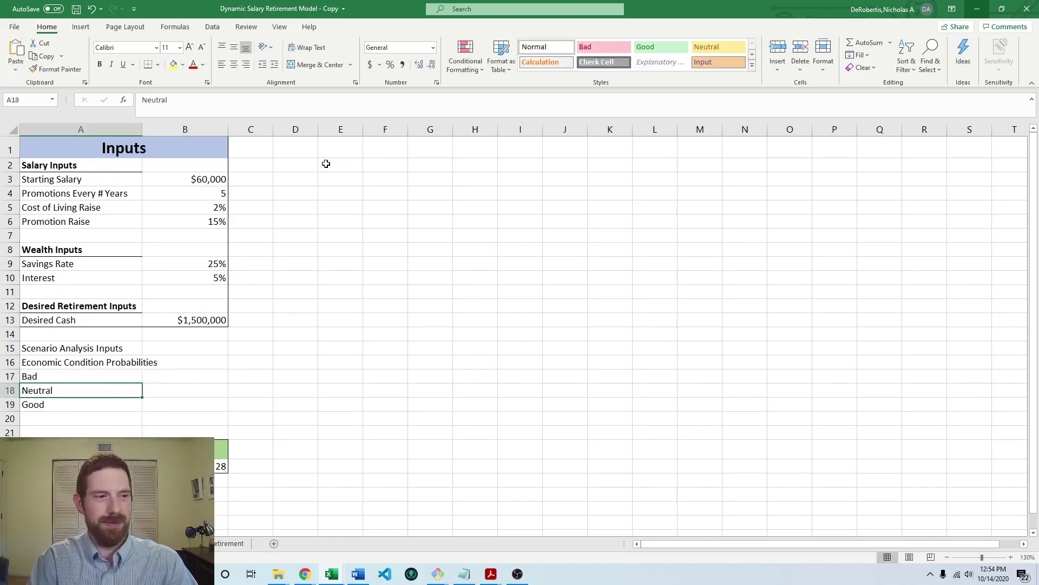
{"action": "left_click", "coordinate": [17, 388]}
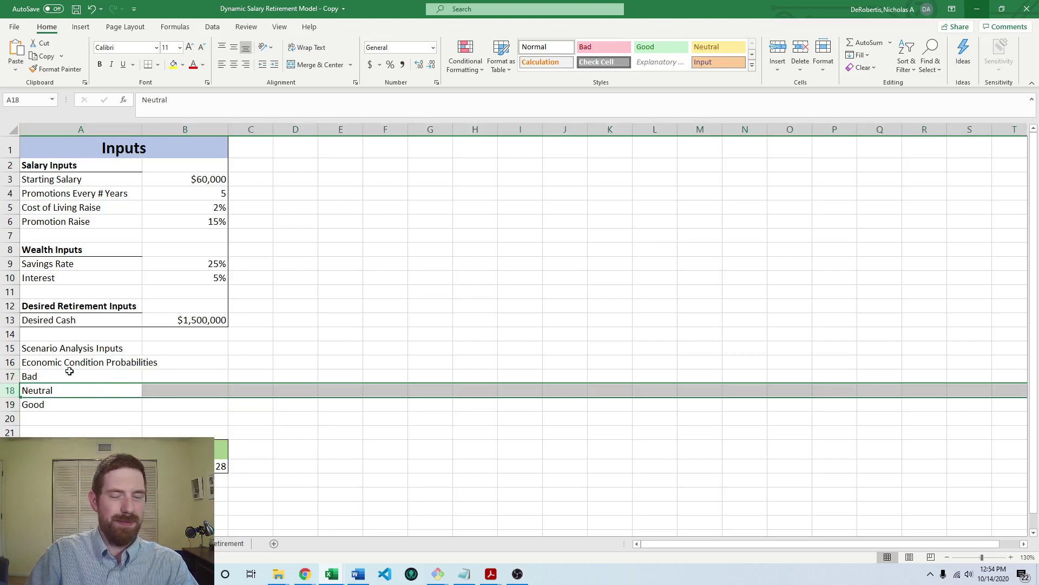
{"action": "key", "text": "ctrl+minus"}
Enter 20% for Bad in B17 and 30% for Good in B18.
{"action": "key", "text": "Up"}
{"action": "key", "text": "Right"}
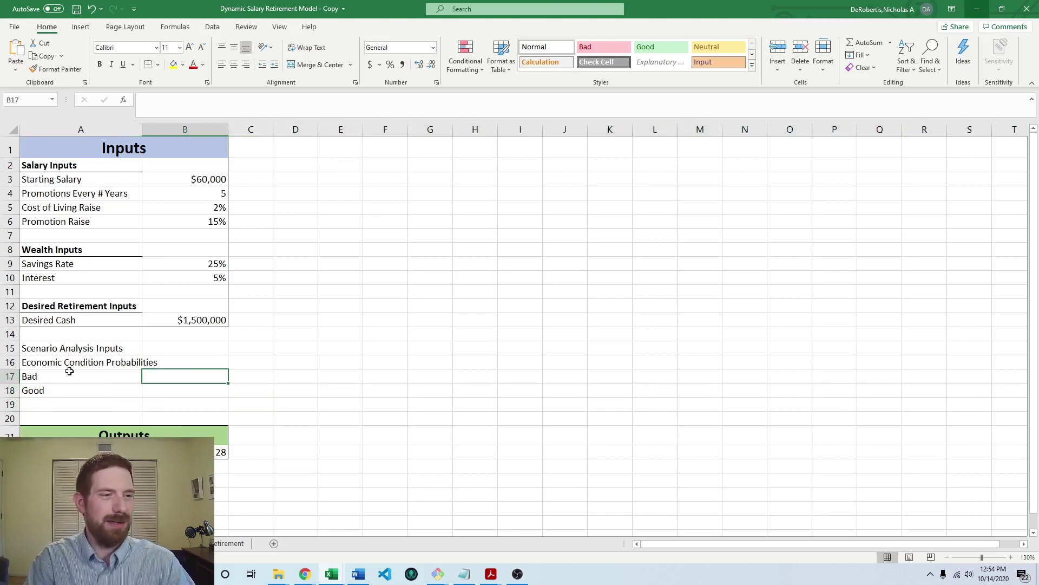
{"action": "type", "text": "20"}
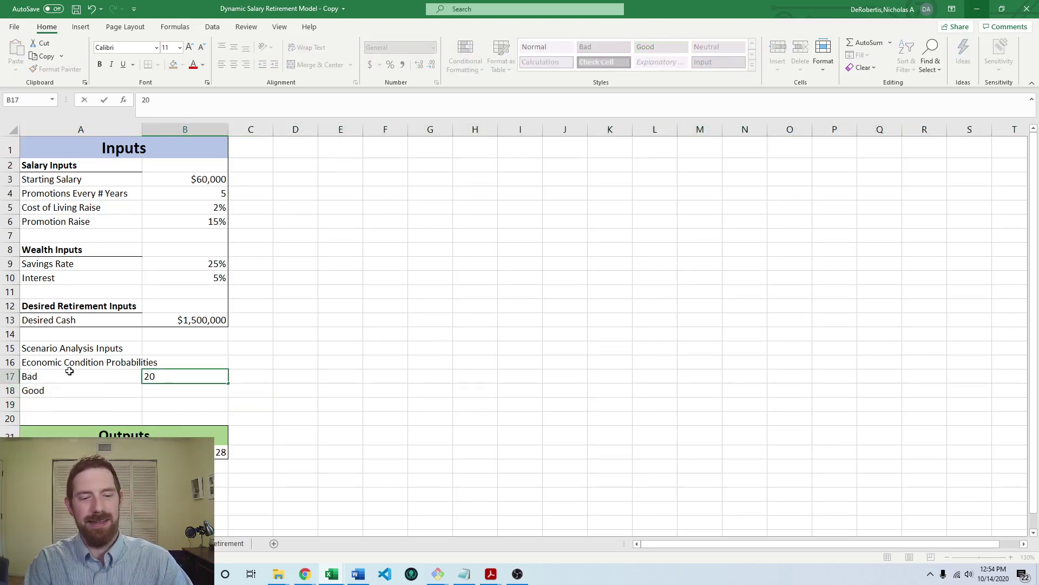
{"action": "type", "text": "%"}
{"action": "key", "text": "Return"}
{"action": "type", "text": "30"}
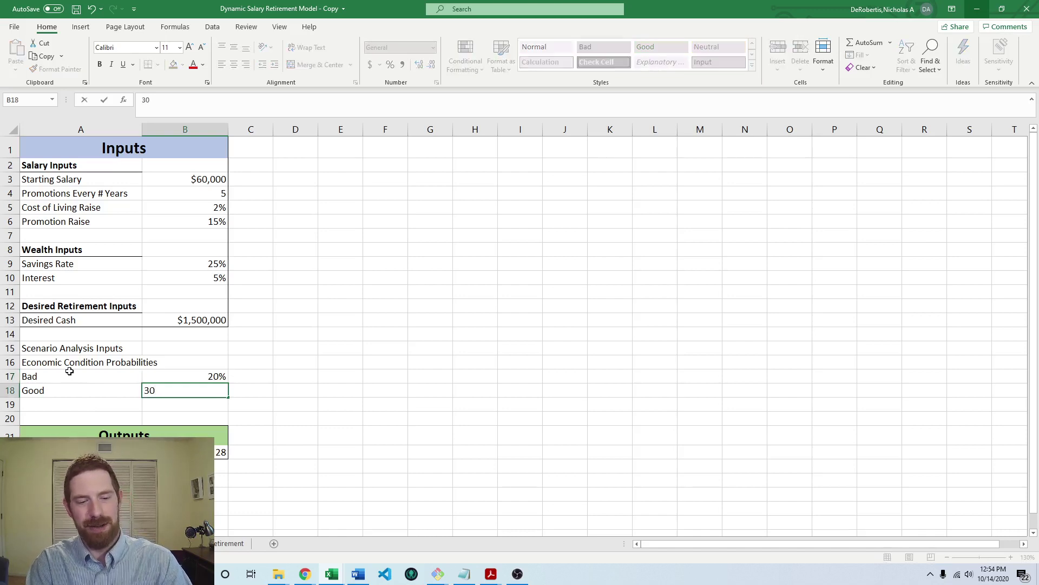
{"action": "type", "text": "%"}
{"action": "key", "text": "Return"}
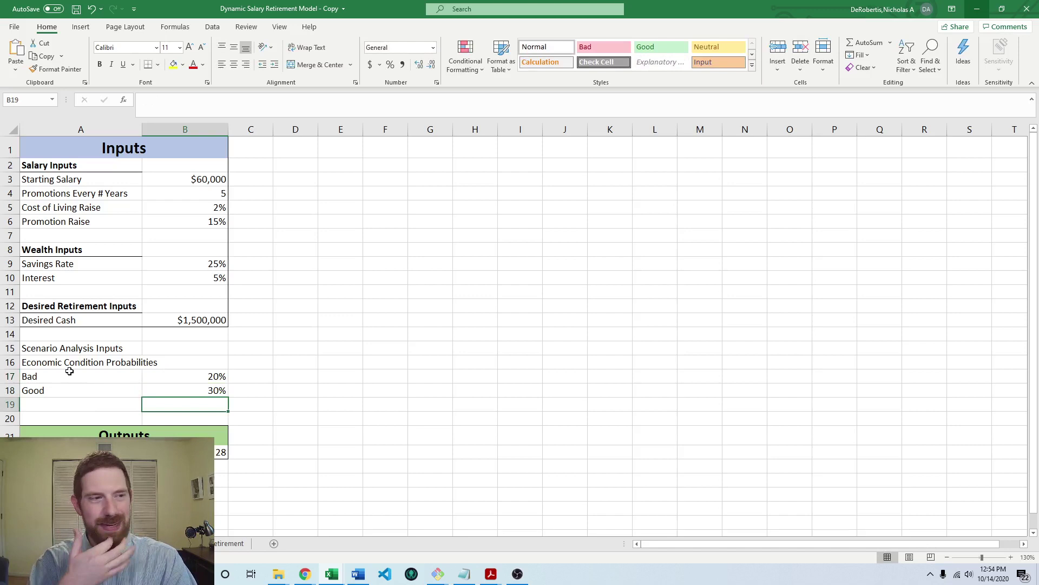
{"action": "left_click_drag", "start_coordinate": [36, 142], "coordinate": [176, 386]}
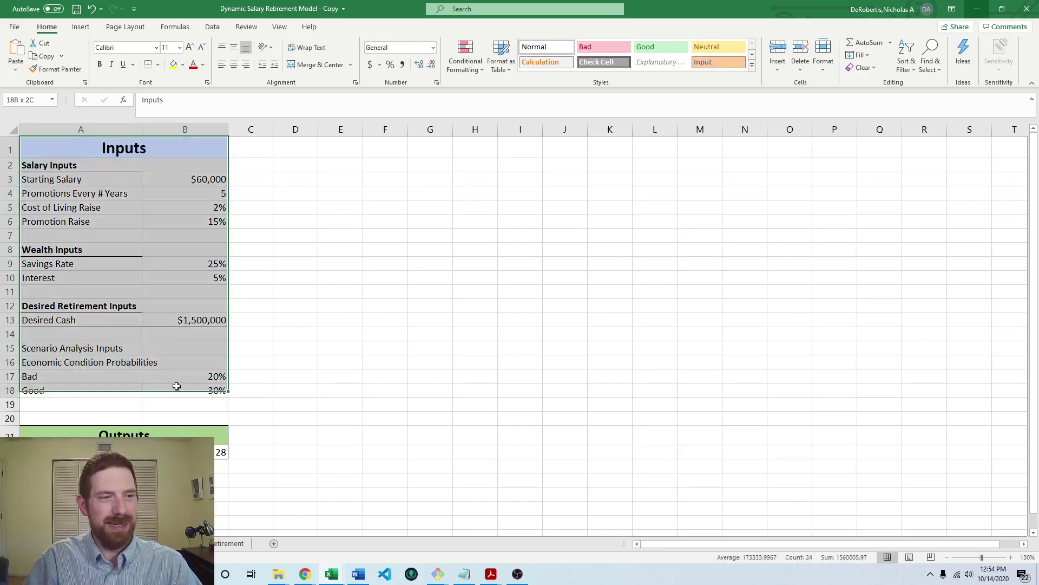
{"action": "left_click", "coordinate": [45, 340]}
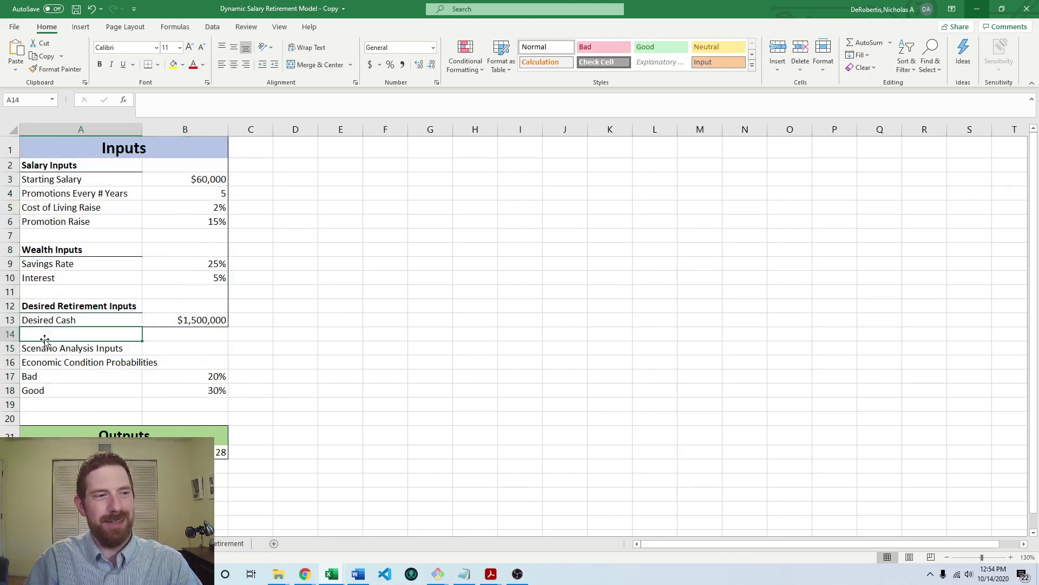
{"action": "left_click_drag", "start_coordinate": [48, 306], "coordinate": [199, 320]}
{"action": "left_click_drag", "start_coordinate": [130, 348], "coordinate": [190, 391]}
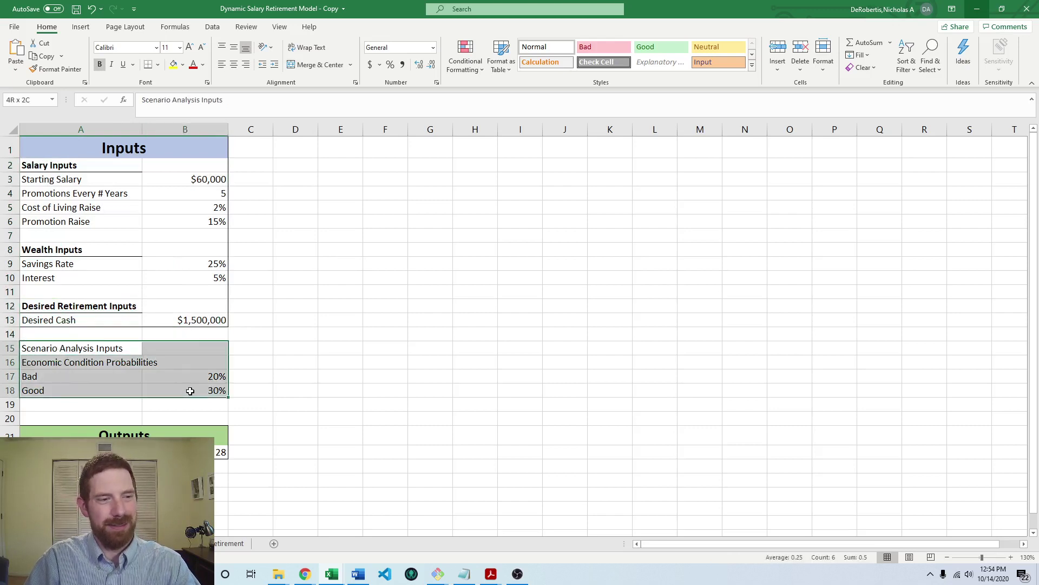
{"action": "left_click", "coordinate": [331, 348]}
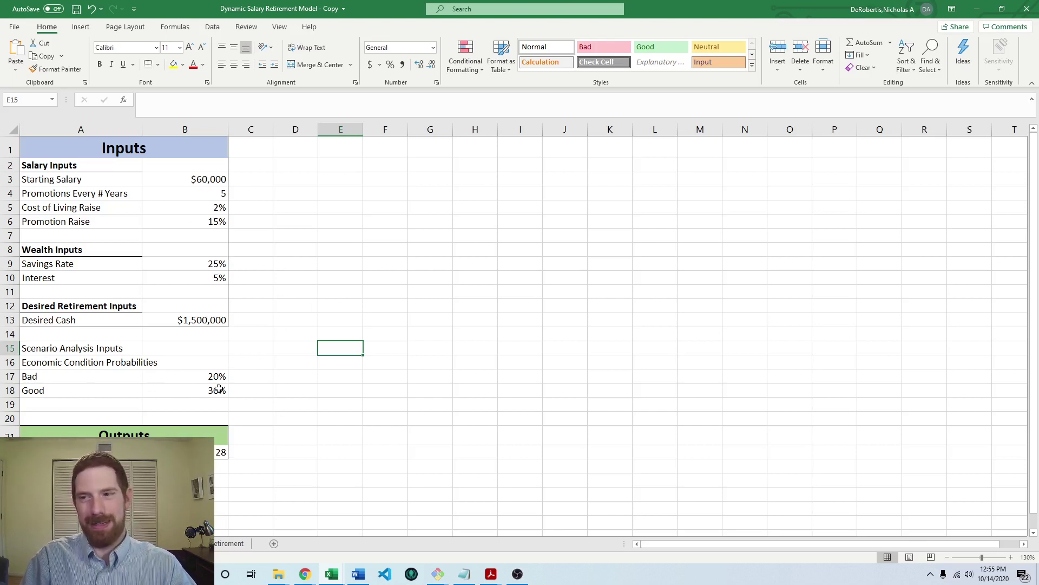
{"action": "left_click", "coordinate": [335, 267]}
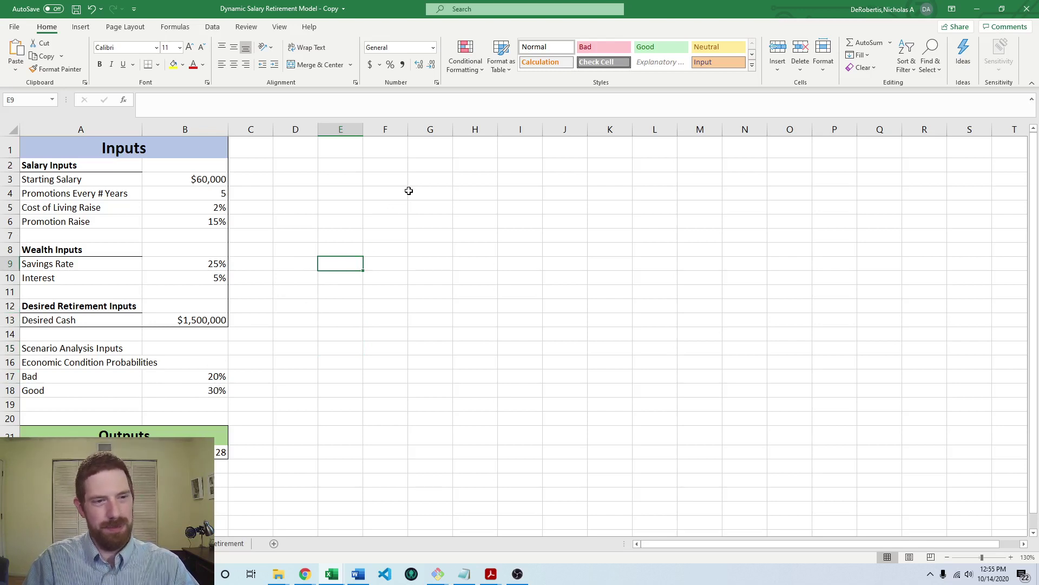
{"action": "left_click", "coordinate": [334, 188]}
{"action": "left_click", "coordinate": [332, 175]}
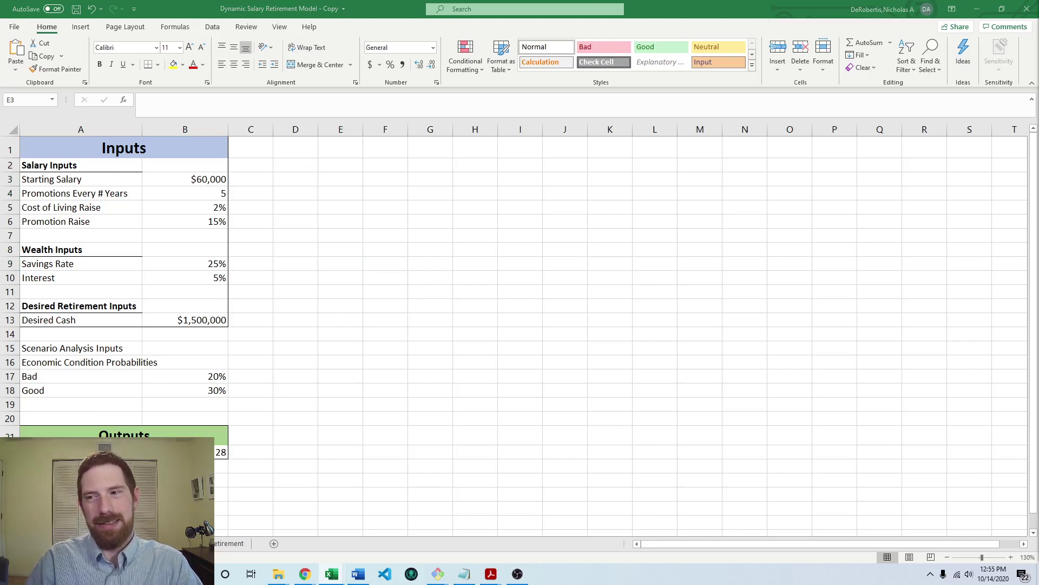
Type the Scenario Analysis title in E3 and the Economic Condition heading in E4.
{"action": "left_click", "coordinate": [322, 196]}
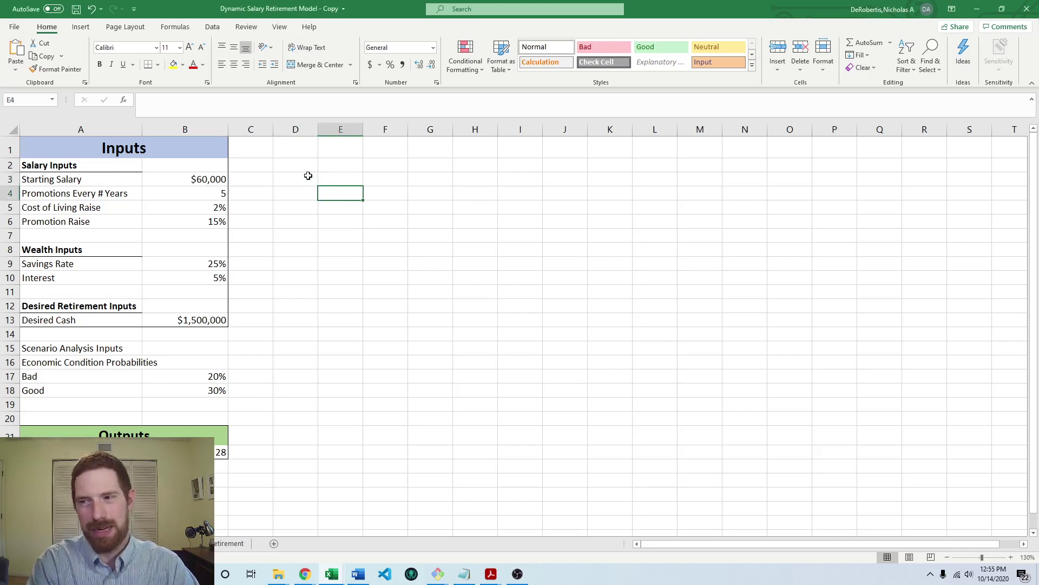
{"action": "key", "text": "Up"}
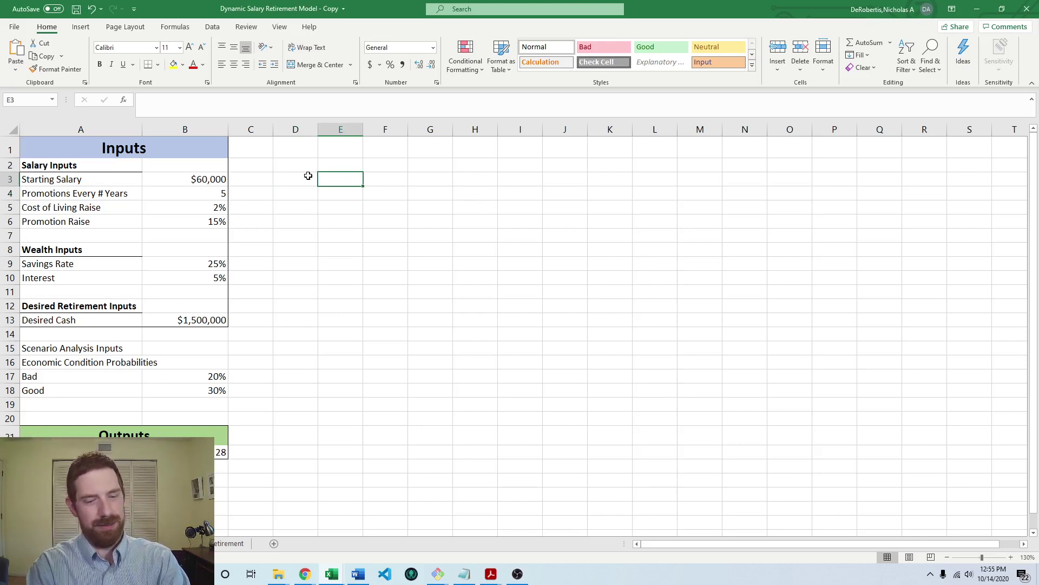
{"action": "type", "text": "Scenario Analy"}
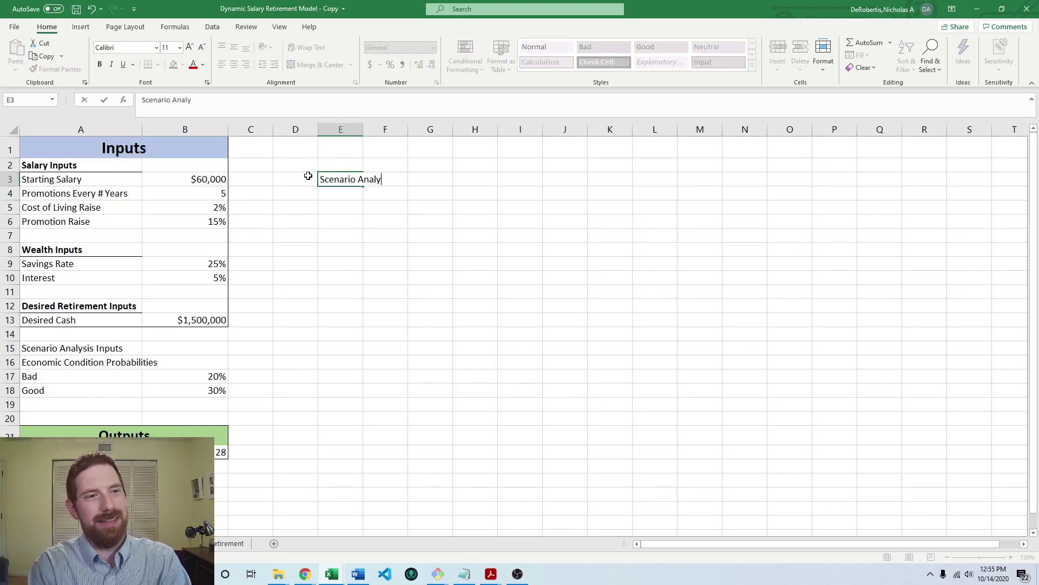
{"action": "type", "text": "sis"}
{"action": "key", "text": "Return"}
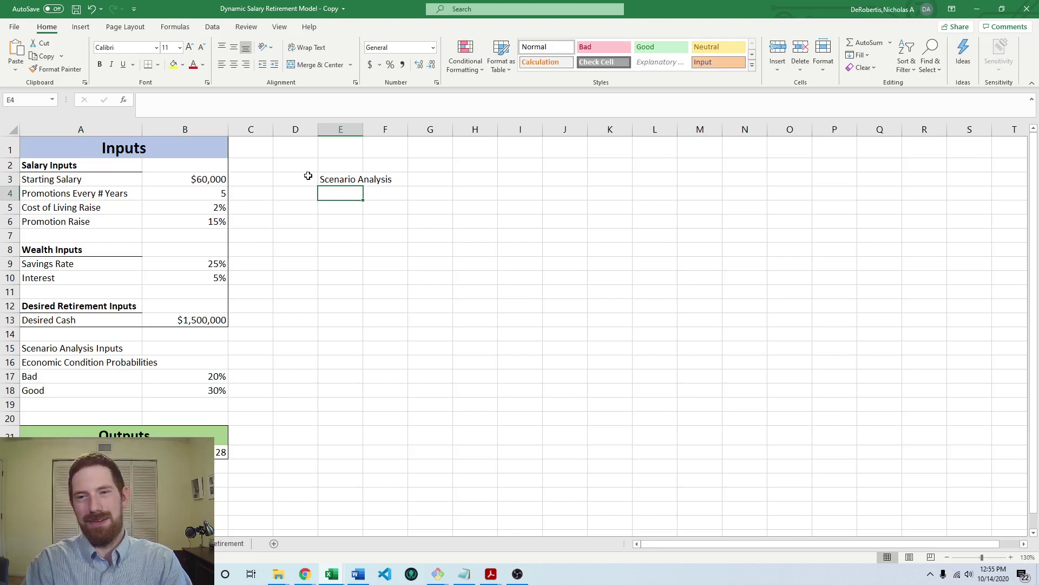
{"action": "type", "text": "Econo"}
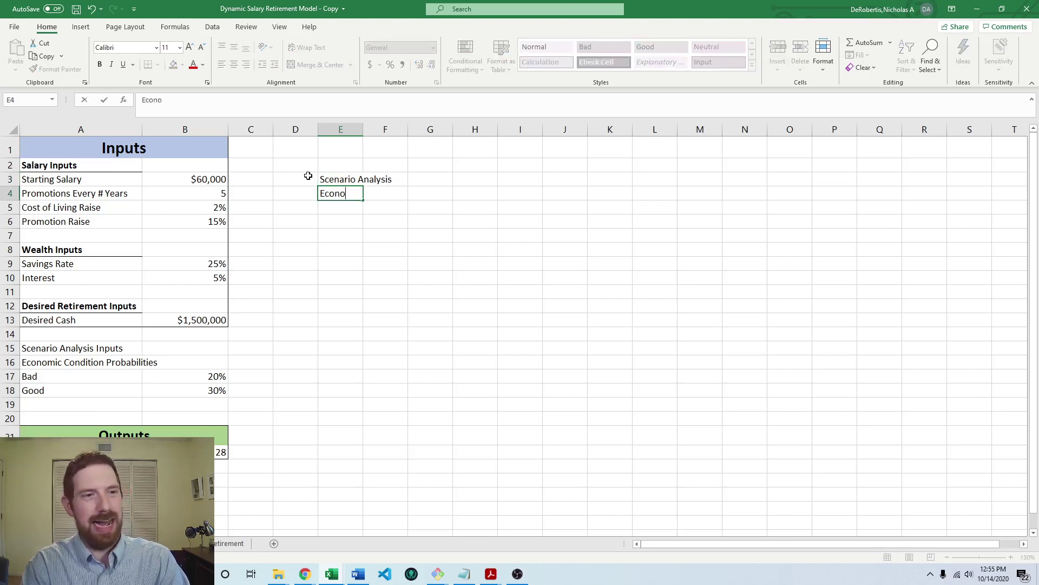
{"action": "type", "text": "mic Condition"}
{"action": "key", "text": "Return"}
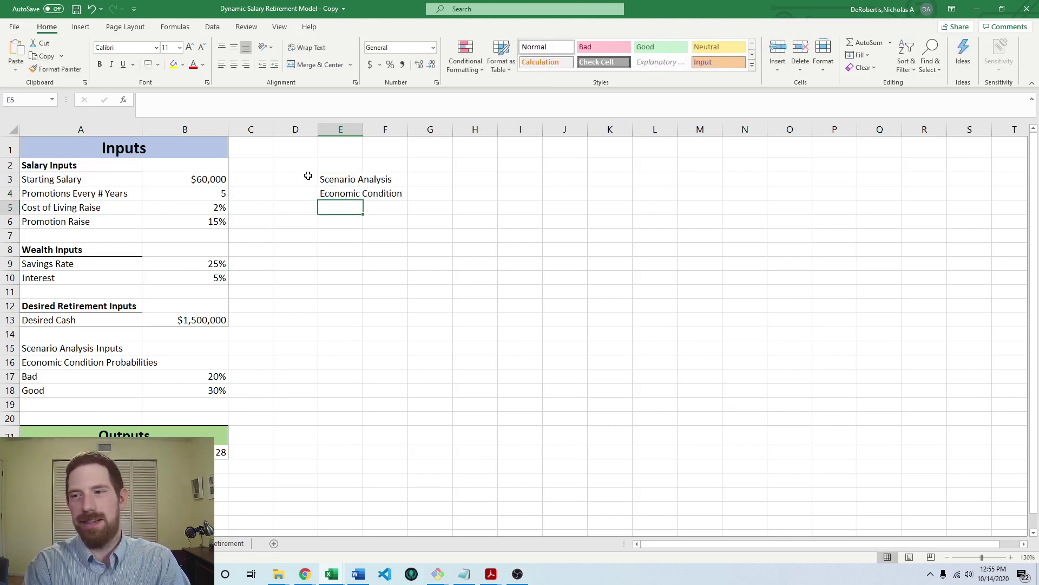
List the conditions Bad, Normal, Good and Expected in E5:E8.
{"action": "type", "text": "Bad"}
{"action": "key", "text": "Return"}
{"action": "type", "text": "N"}
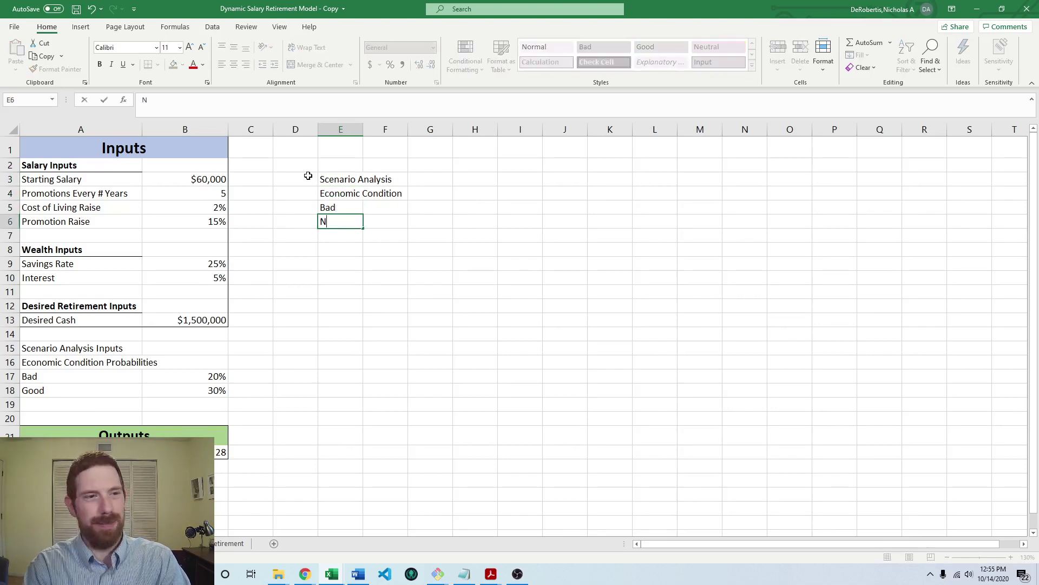
{"action": "type", "text": "ormal"}
{"action": "key", "text": "Return"}
{"action": "type", "text": "Good"}
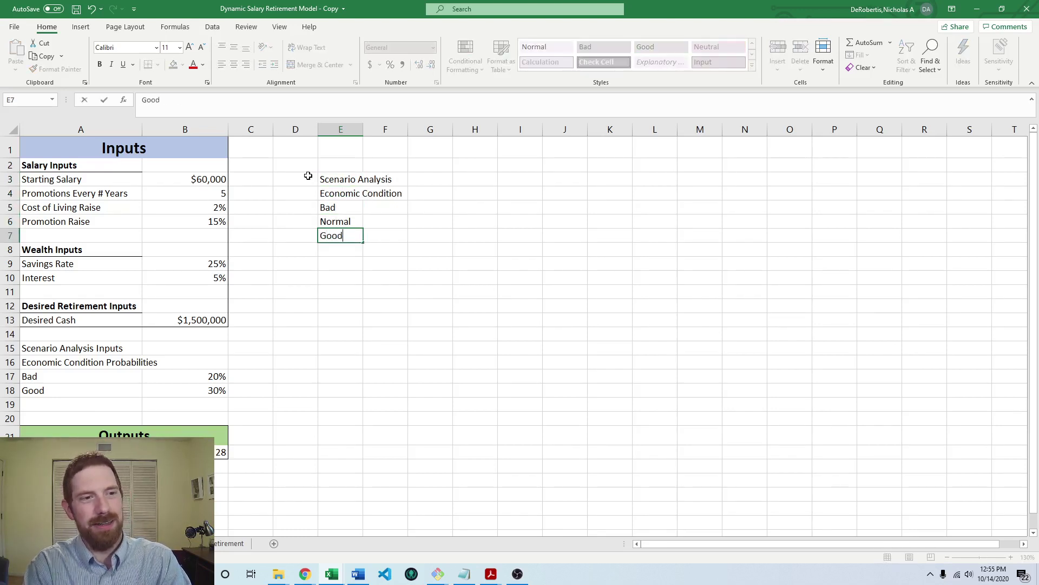
{"action": "key", "text": "Return"}
{"action": "type", "text": "Ecpe"}
{"action": "key", "text": "BackSpace"}
{"action": "key", "text": "BackSpace"}
{"action": "key", "text": "BackSpace"}
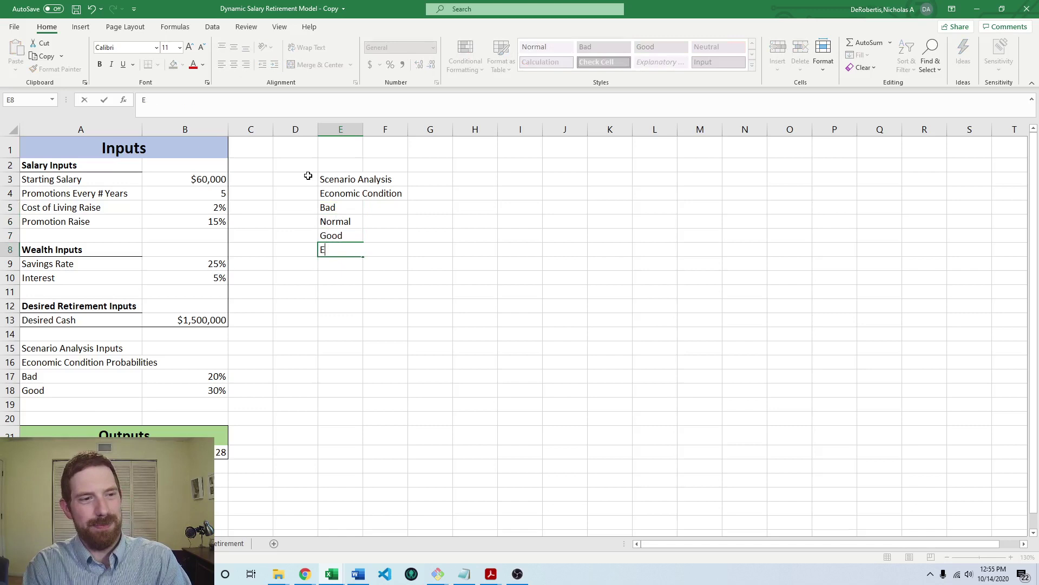
{"action": "type", "text": "xpected"}
{"action": "key", "text": "Tab"}
{"action": "key", "text": "Up"}
{"action": "key", "text": "Up"}
{"action": "key", "text": "Up"}
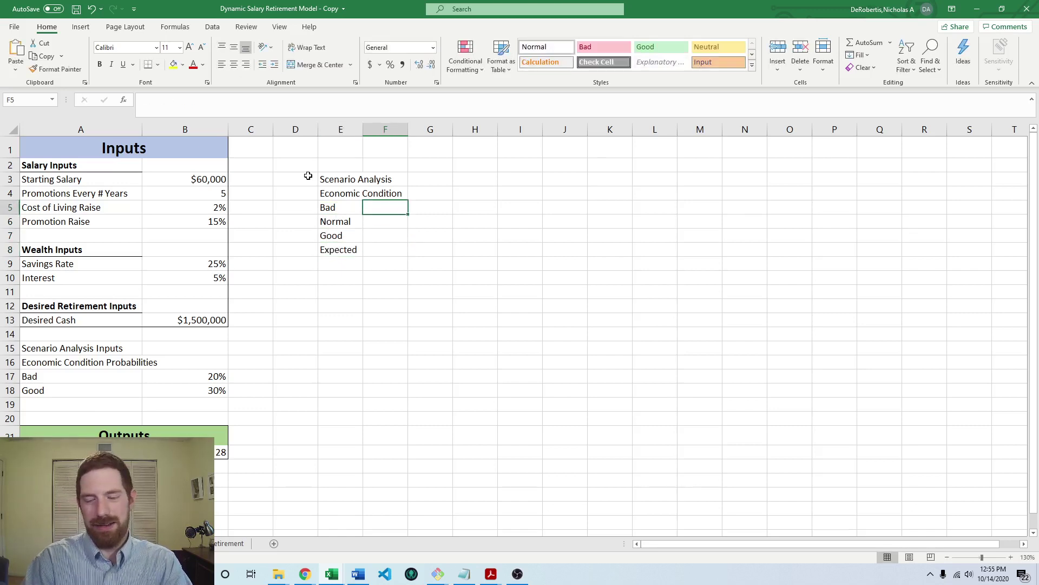
Add a Probability heading in F4 and link Bad and Good probabilities to B17 and B18.
{"action": "key", "text": "Up"}
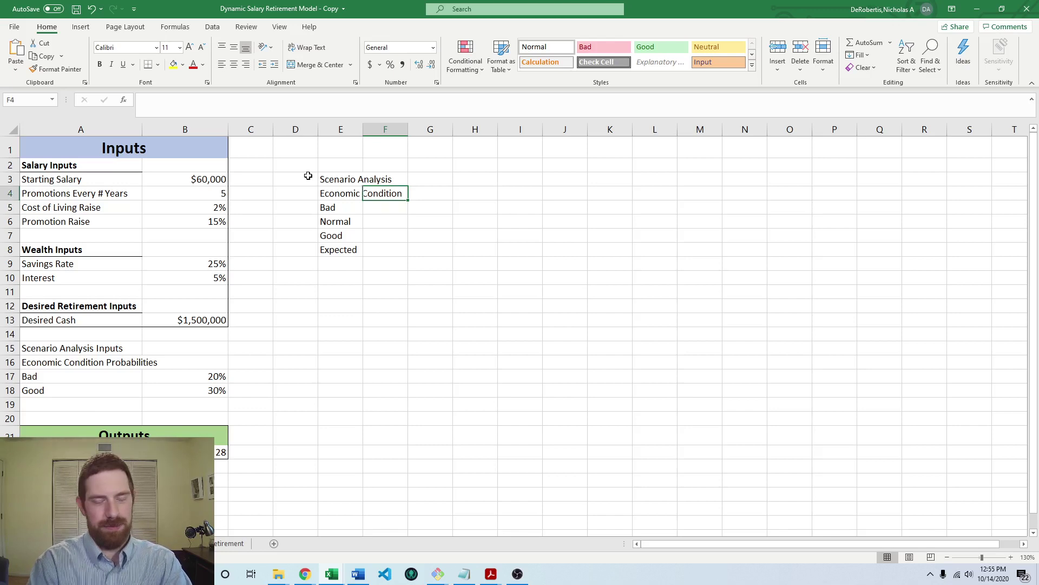
{"action": "type", "text": "Probability"}
{"action": "key", "text": "Return"}
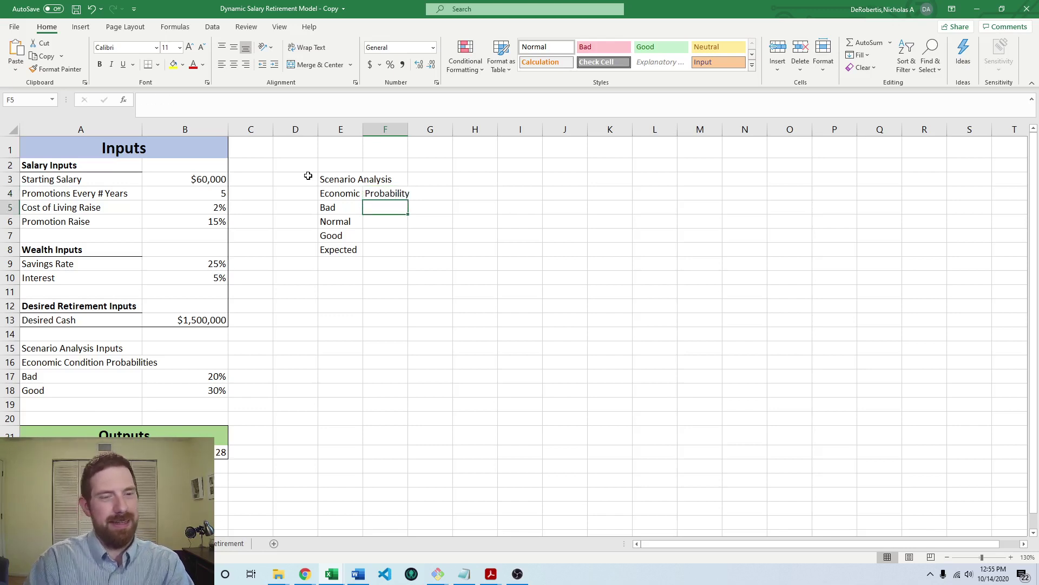
{"action": "type", "text": "="}
{"action": "left_click", "coordinate": [206, 376]}
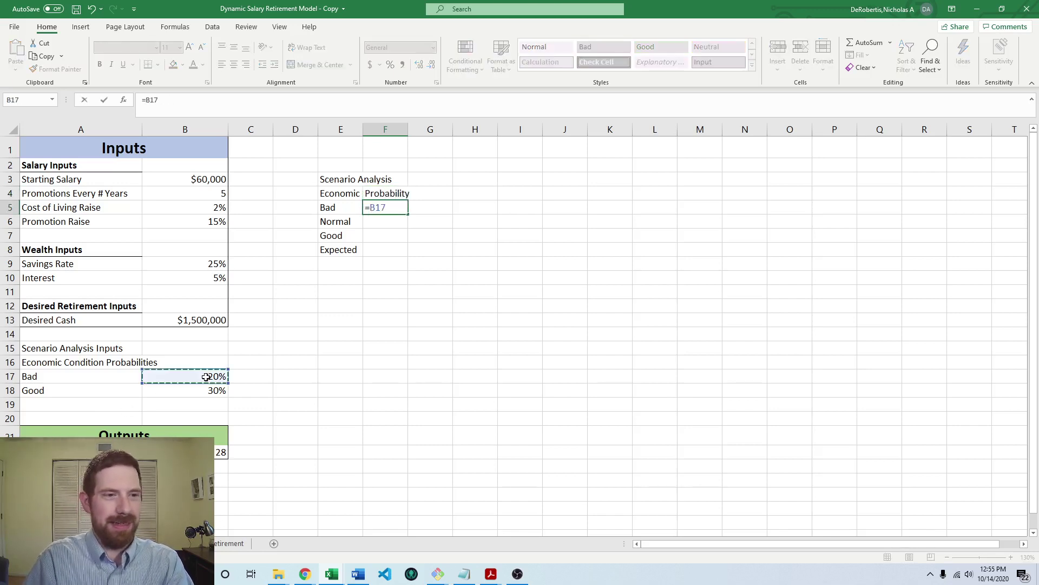
{"action": "key", "text": "Return"}
{"action": "left_click", "coordinate": [360, 239]}
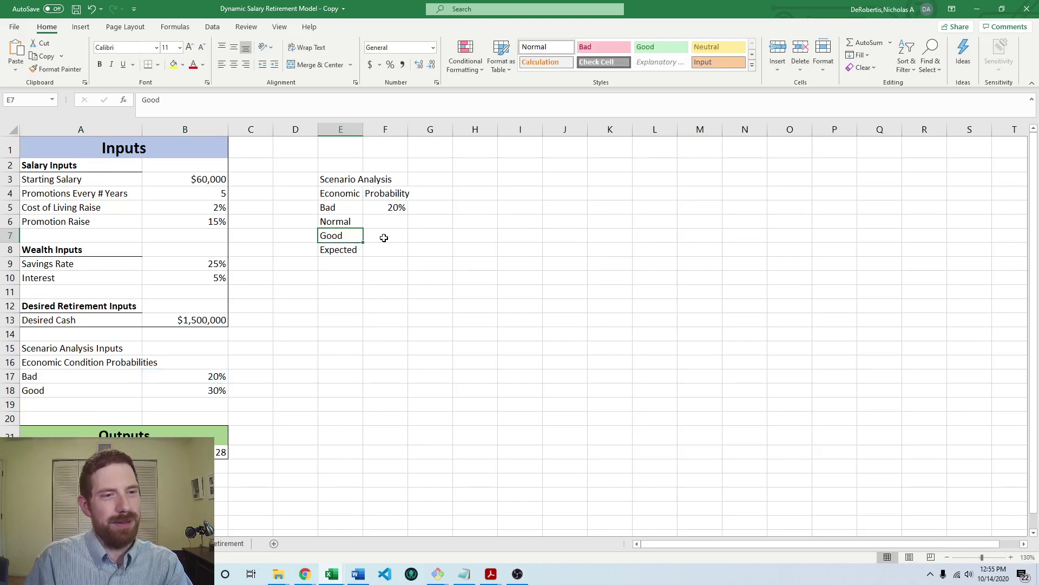
{"action": "left_click", "coordinate": [390, 236]}
{"action": "type", "text": "="}
{"action": "left_click", "coordinate": [207, 394]}
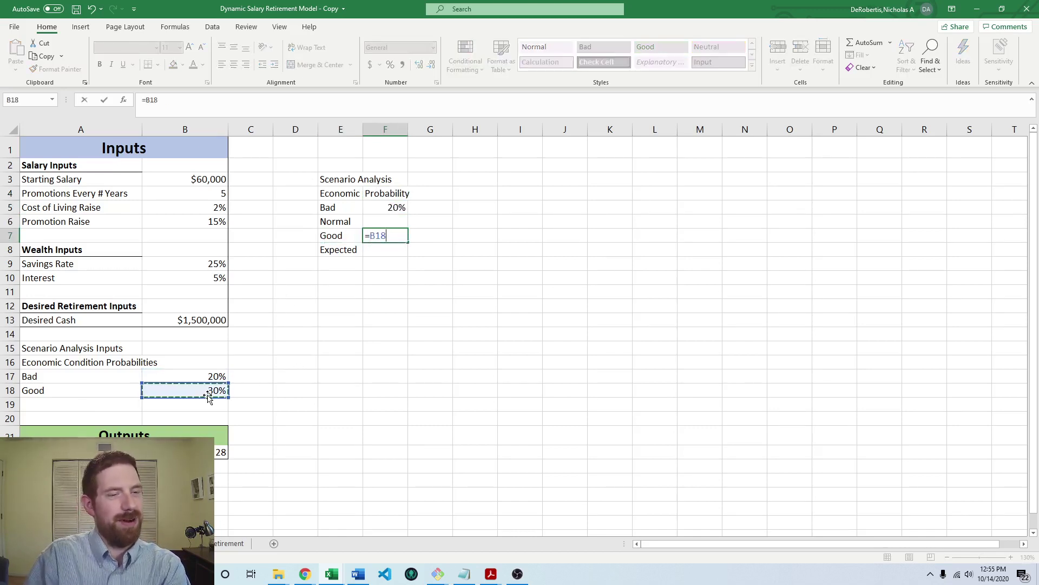
{"action": "key", "text": "Return"}
Set the Normal probability in F6 to =1-F5-F7, showing 50%.
{"action": "left_click", "coordinate": [383, 209]}
{"action": "left_click", "coordinate": [385, 220]}
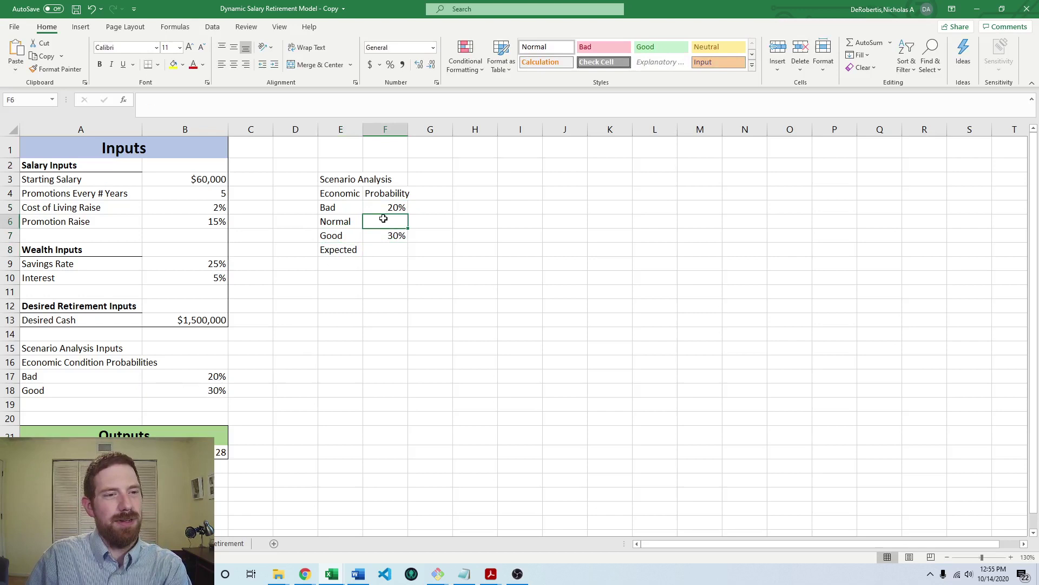
{"action": "double_click", "coordinate": [381, 215]}
{"action": "type", "text": "=-"}
{"action": "key", "text": "BackSpace"}
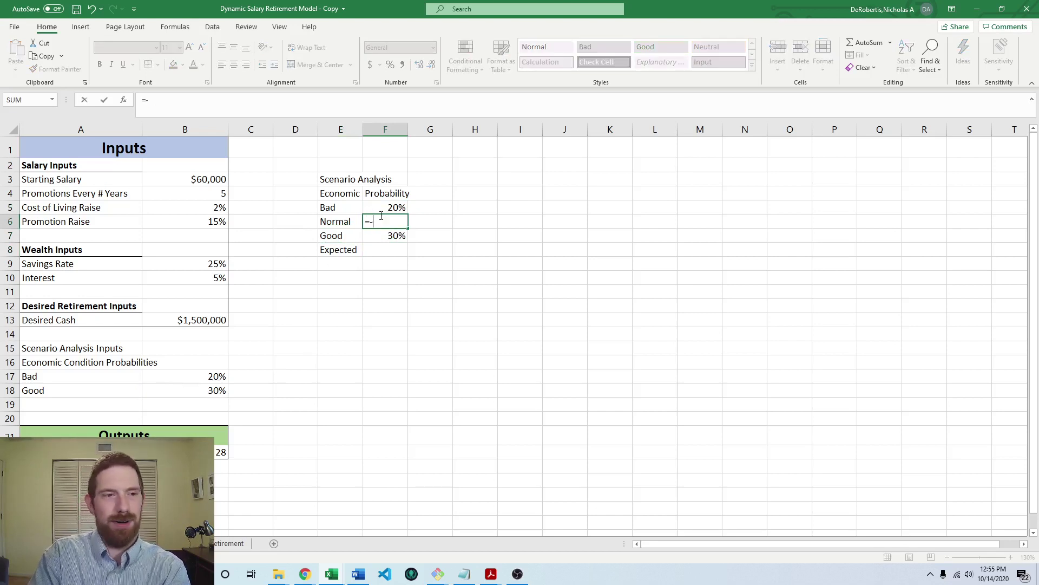
{"action": "type", "text": "1"}
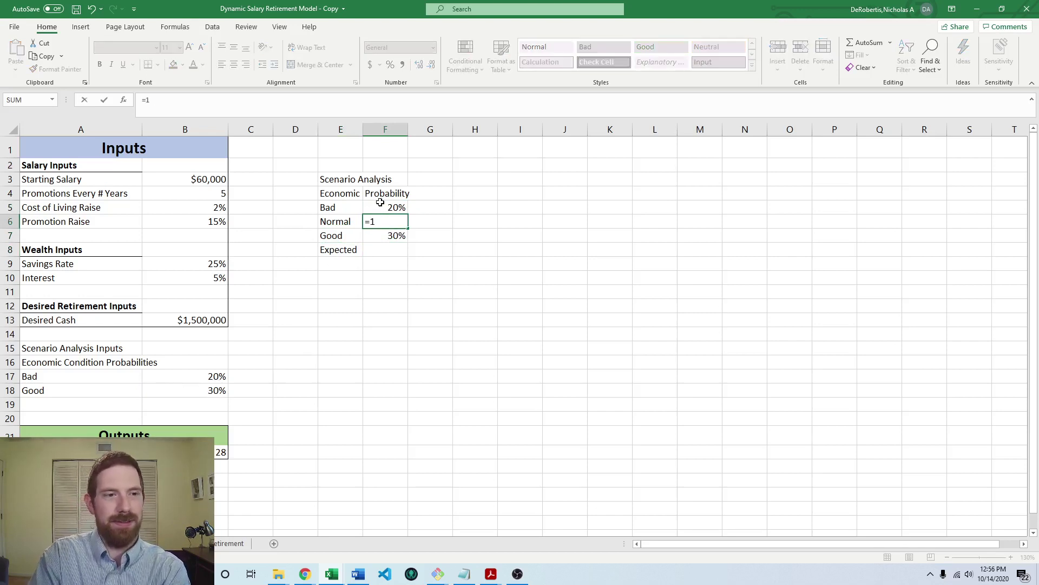
{"action": "type", "text": "-"}
{"action": "left_click", "coordinate": [381, 208]}
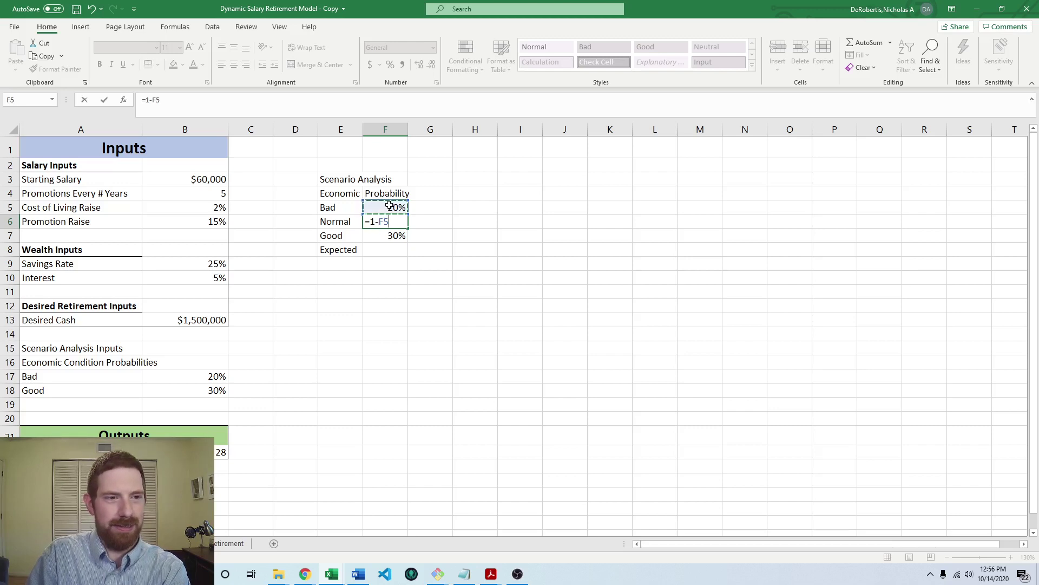
{"action": "type", "text": "-"}
{"action": "left_click_drag", "start_coordinate": [431, 245], "coordinate": [402, 242]}
{"action": "left_click", "coordinate": [403, 242]}
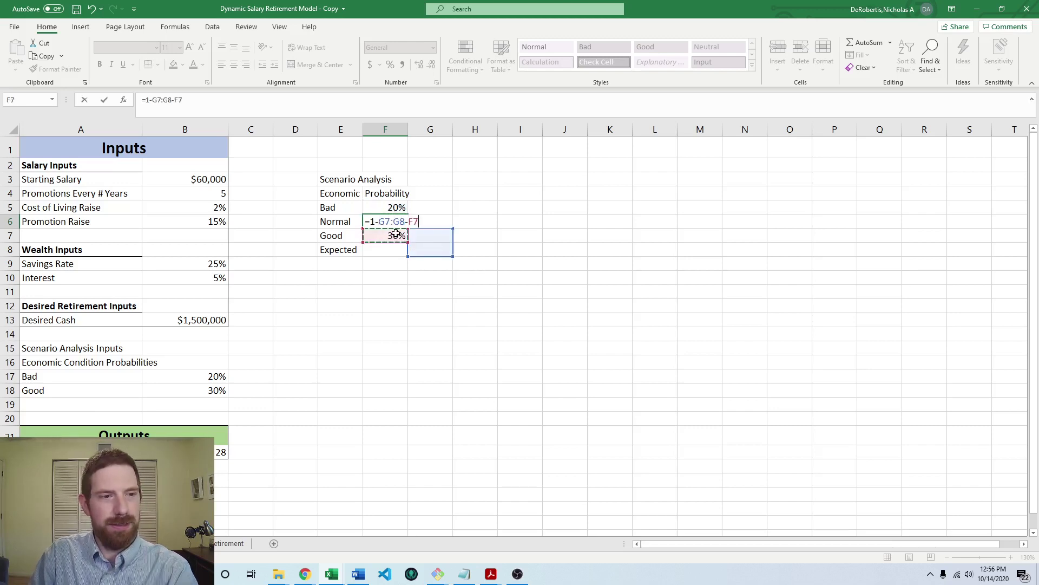
{"action": "key", "text": "BackSpace"}
{"action": "key", "text": "BackSpace"}
{"action": "key", "text": "BackSpace"}
{"action": "key", "text": "BackSpace"}
{"action": "key", "text": "BackSpace"}
{"action": "key", "text": "BackSpace"}
{"action": "key", "text": "BackSpace"}
{"action": "key", "text": "BackSpace"}
{"action": "left_click", "coordinate": [395, 208]}
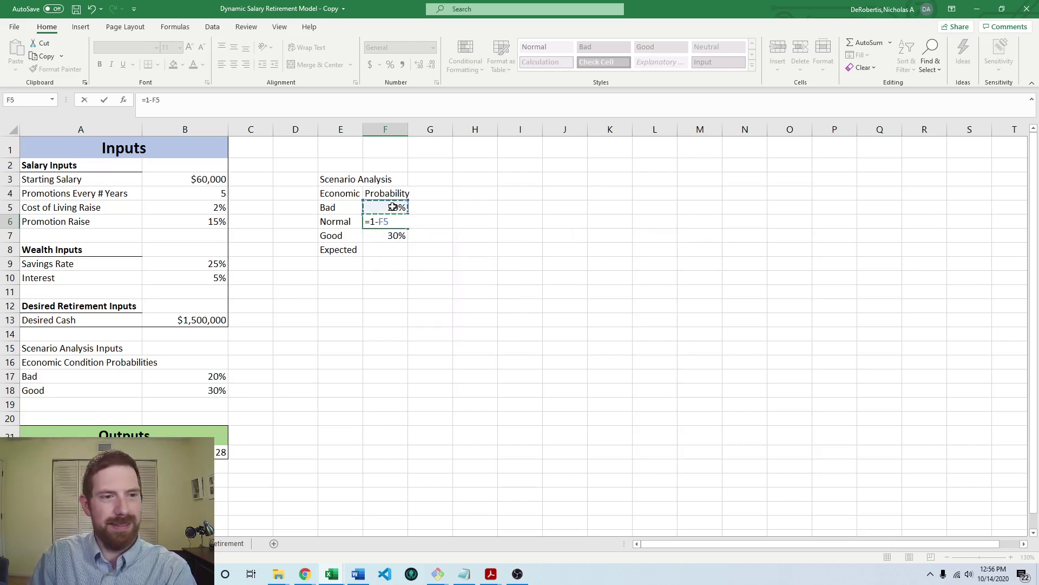
{"action": "type", "text": "-"}
{"action": "left_click", "coordinate": [399, 236]}
{"action": "key", "text": "Return"}
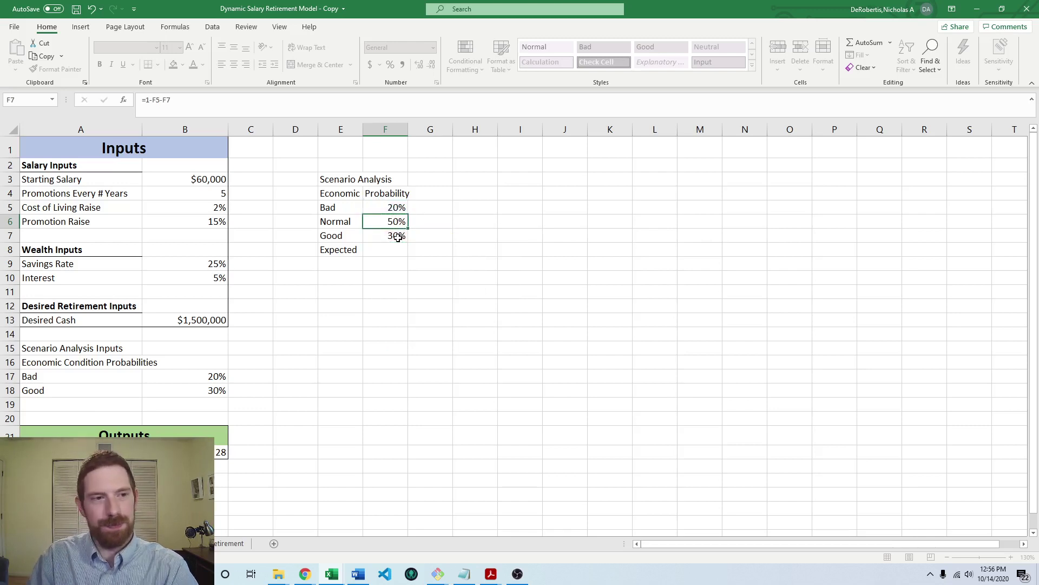
{"action": "left_click", "coordinate": [466, 247]}
Test the formula by changing B17 to 30%, then restore it to 20%.
{"action": "left_click", "coordinate": [215, 375]}
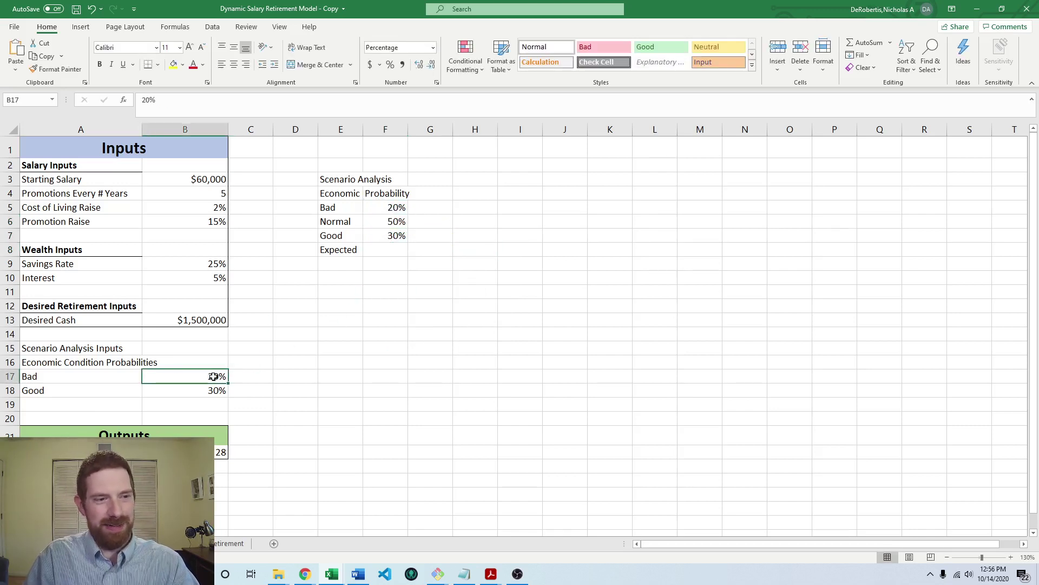
{"action": "type", "text": "30"}
{"action": "key", "text": "ctrl+Return"}
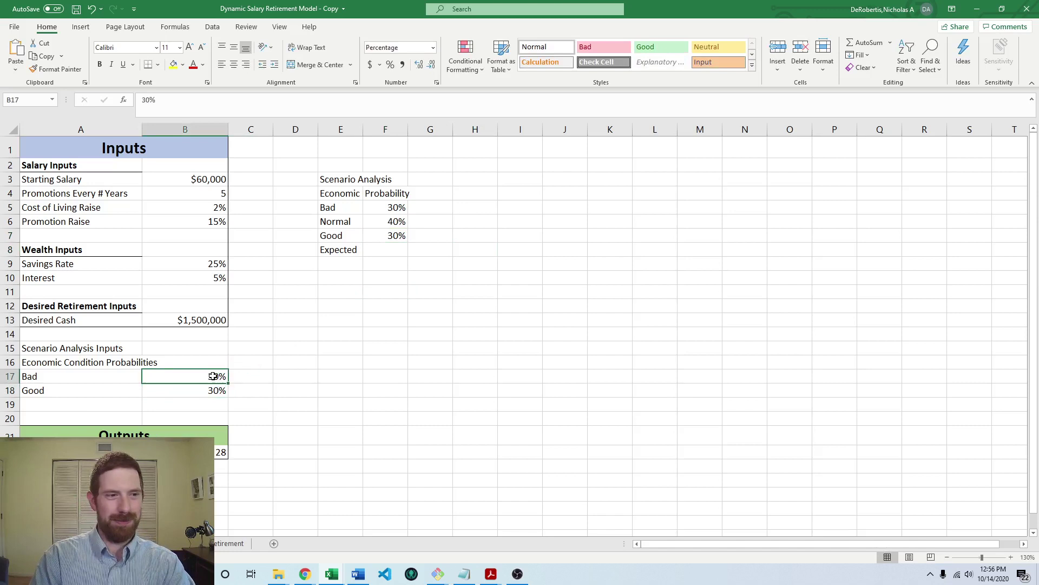
{"action": "type", "text": "20"}
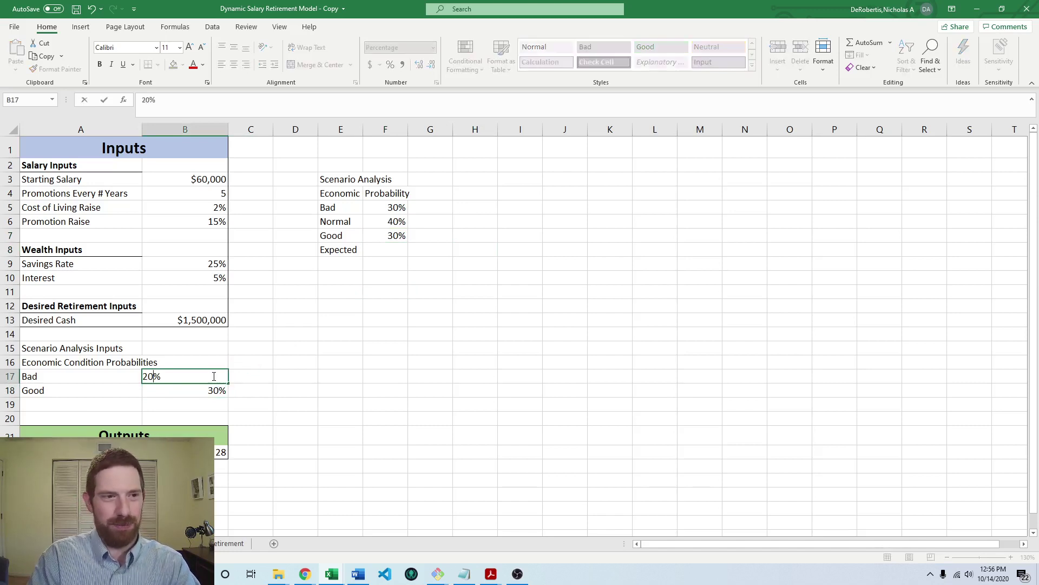
{"action": "key", "text": "Return"}
{"action": "left_click", "coordinate": [438, 238]}
{"action": "left_click", "coordinate": [436, 206]}
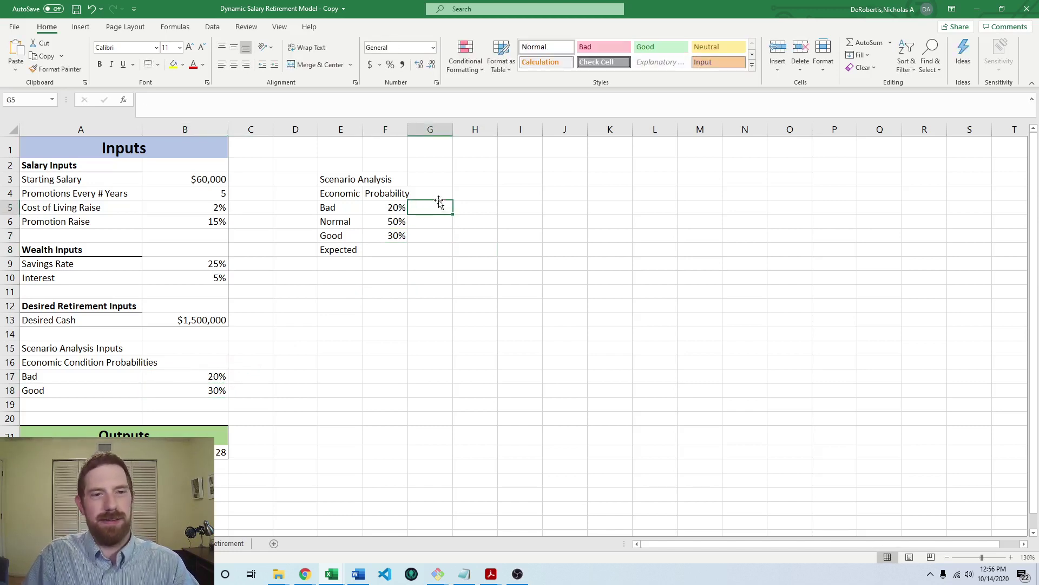
Enter the Savings Rate header in G4.
{"action": "left_click", "coordinate": [436, 193]}
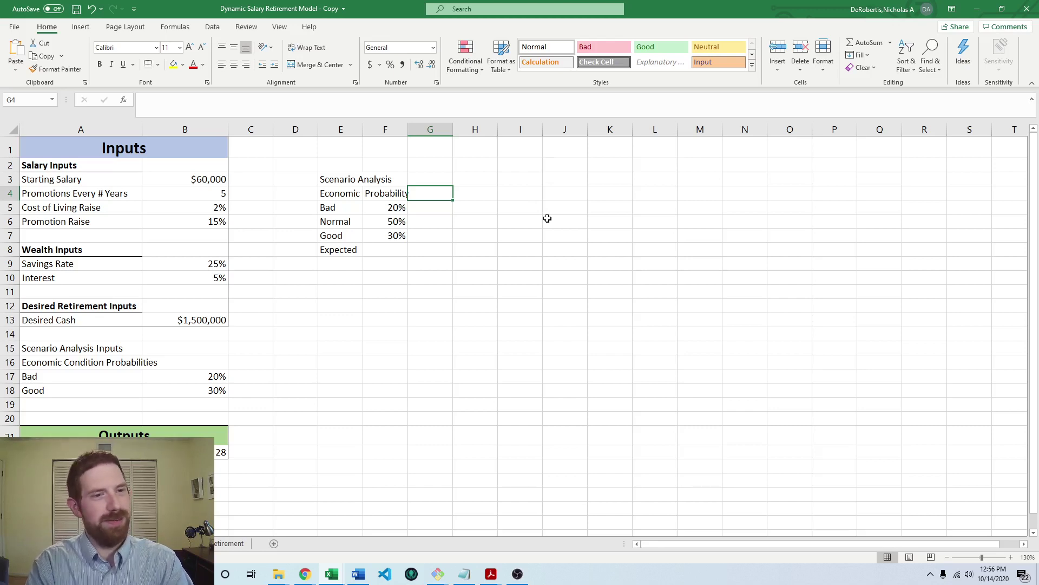
{"action": "type", "text": "Savgind"}
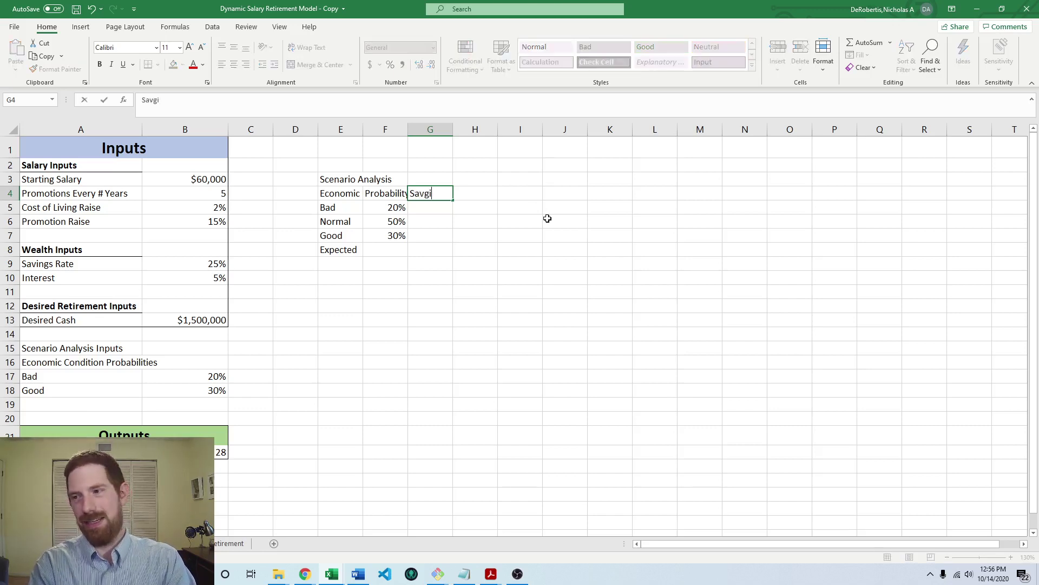
{"action": "key", "text": "BackSpace"}
{"action": "key", "text": "BackSpace"}
{"action": "key", "text": "BackSpace"}
{"action": "key", "text": "BackSpace"}
{"action": "key", "text": "BackSpace"}
{"action": "type", "text": "ings Rate"}
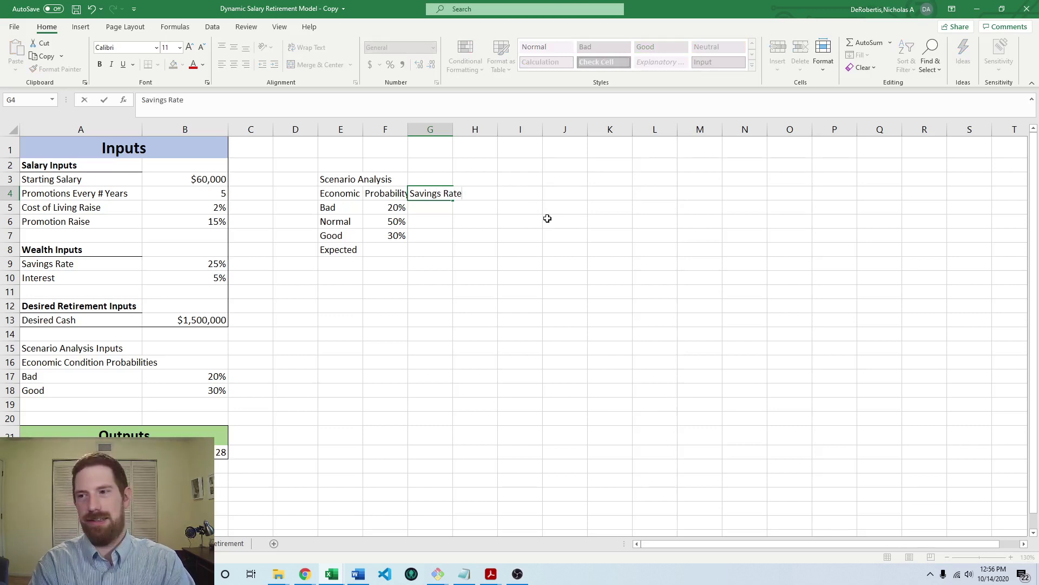
{"action": "key", "text": "Return"}
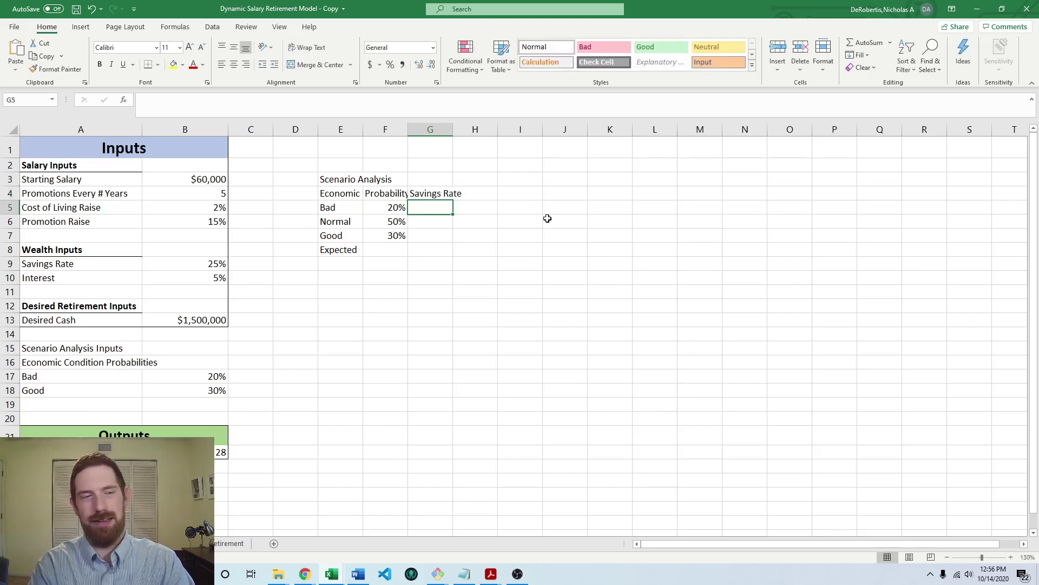
{"action": "key", "text": "Up"}
{"action": "key", "text": "Right"}
Add the Promos N Years and Years to Retirement headers in H4 and I4.
{"action": "type", "text": "Promoti"}
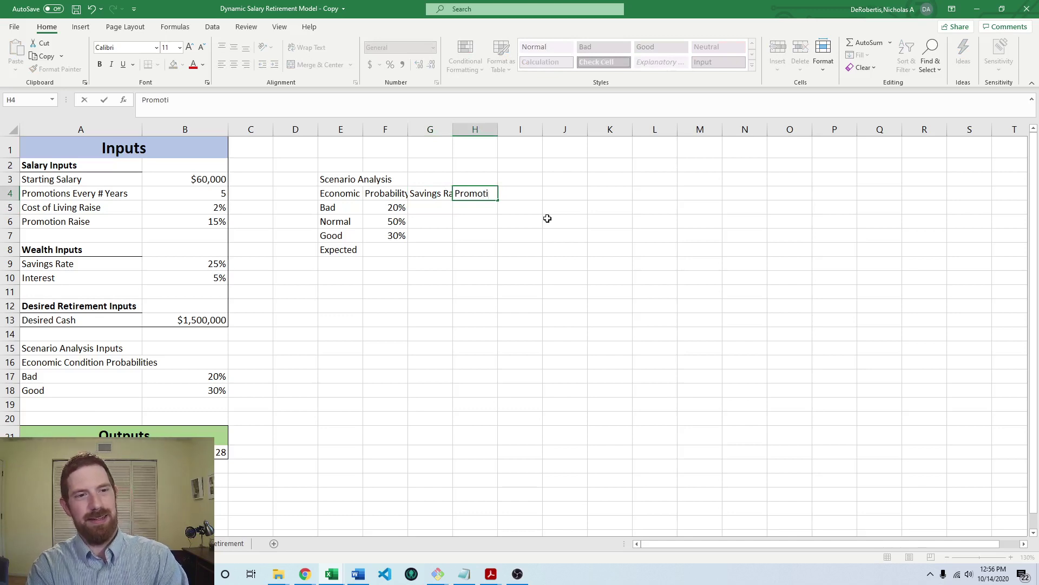
{"action": "key", "text": "BackSpace"}
{"action": "key", "text": "BackSpace"}
{"action": "type", "text": "s N"}
{"action": "key", "text": "BackSpace"}
{"action": "key", "text": "BackSpace"}
{"action": "type", "text": "N"}
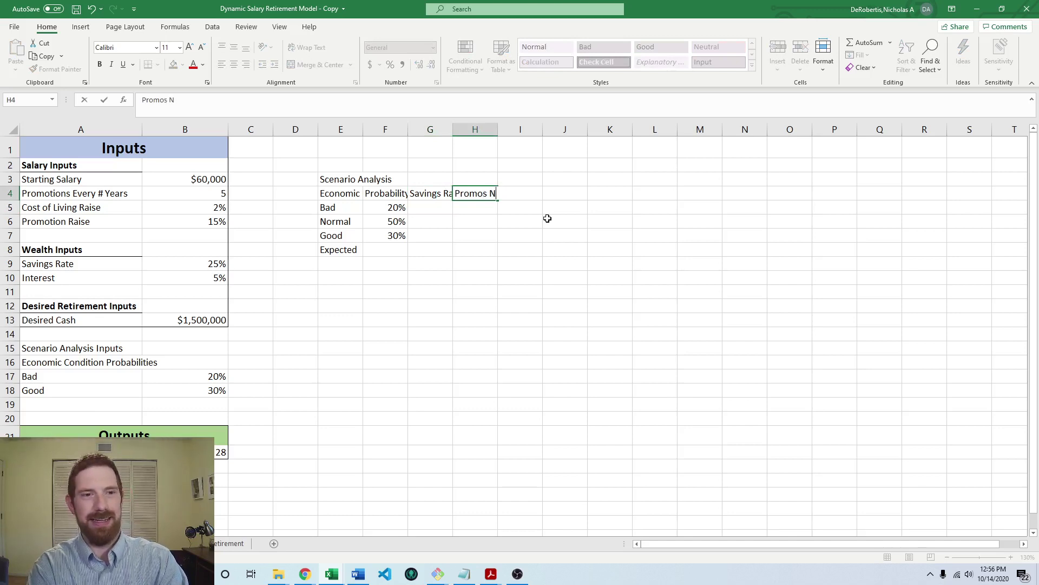
{"action": "type", "text": " Years"}
{"action": "key", "text": "Tab"}
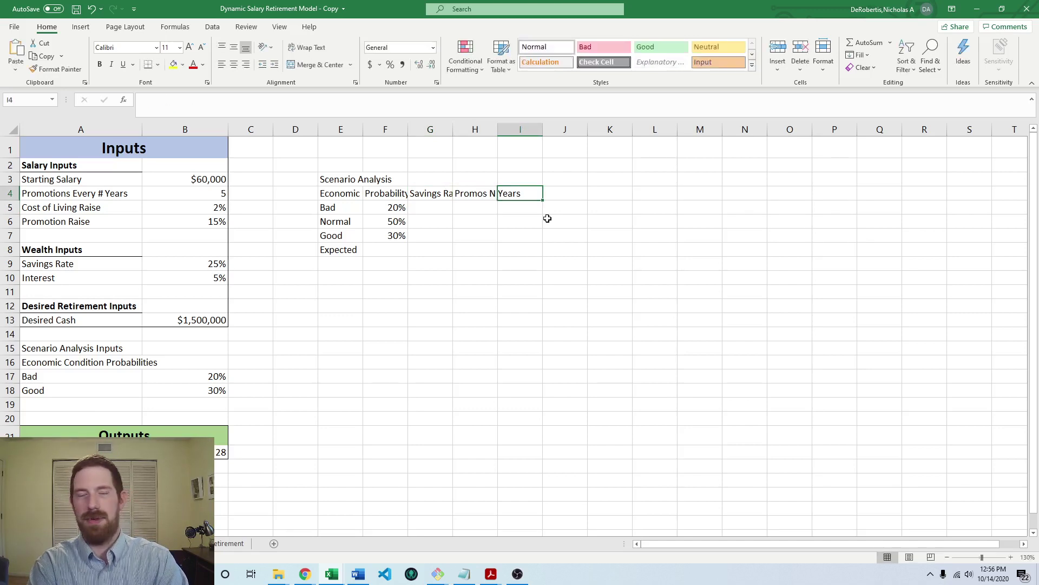
{"action": "type", "text": "Yer"}
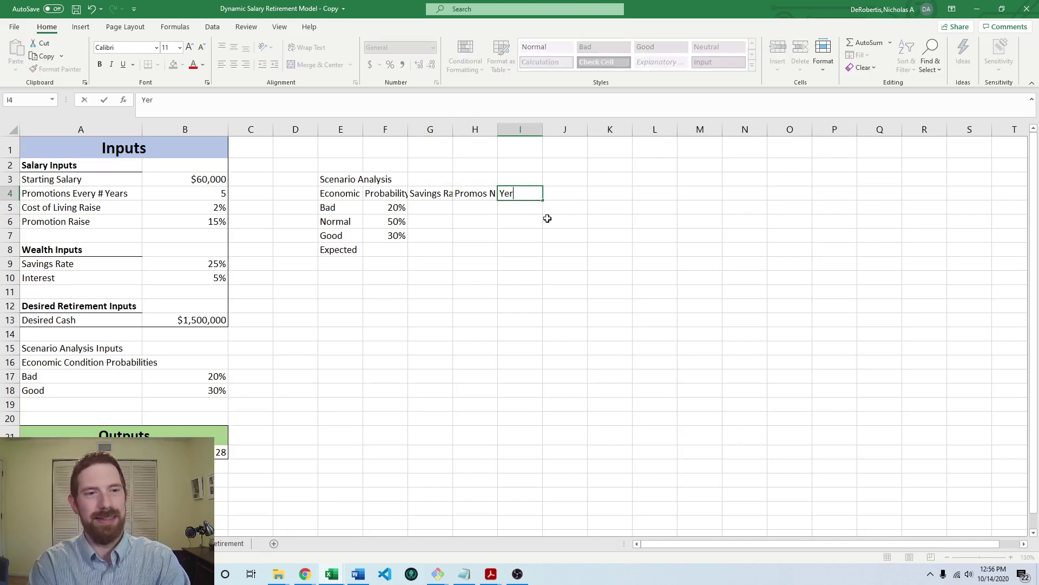
{"action": "key", "text": "BackSpace"}
{"action": "type", "text": "ars t"}
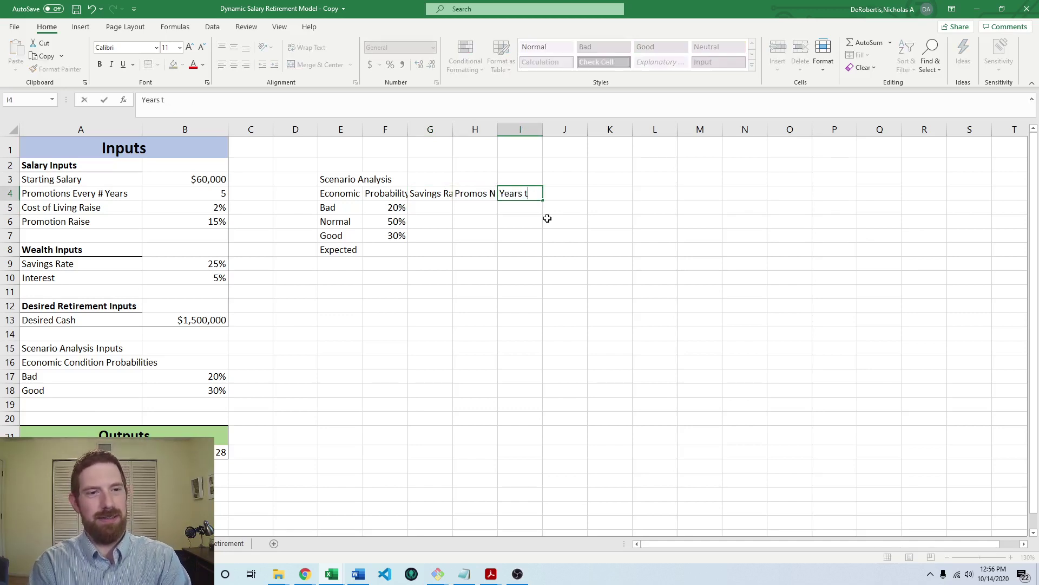
{"action": "type", "text": "o Retirement"}
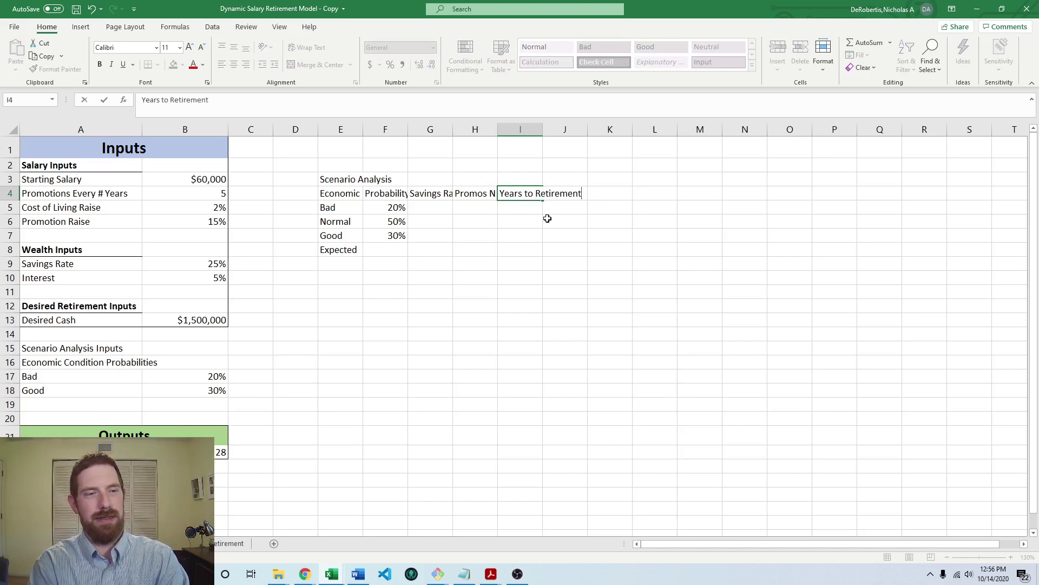
{"action": "key", "text": "Return"}
Enter savings rates 15%, 25% and 35% in G5:G7.
{"action": "key", "text": "Left"}
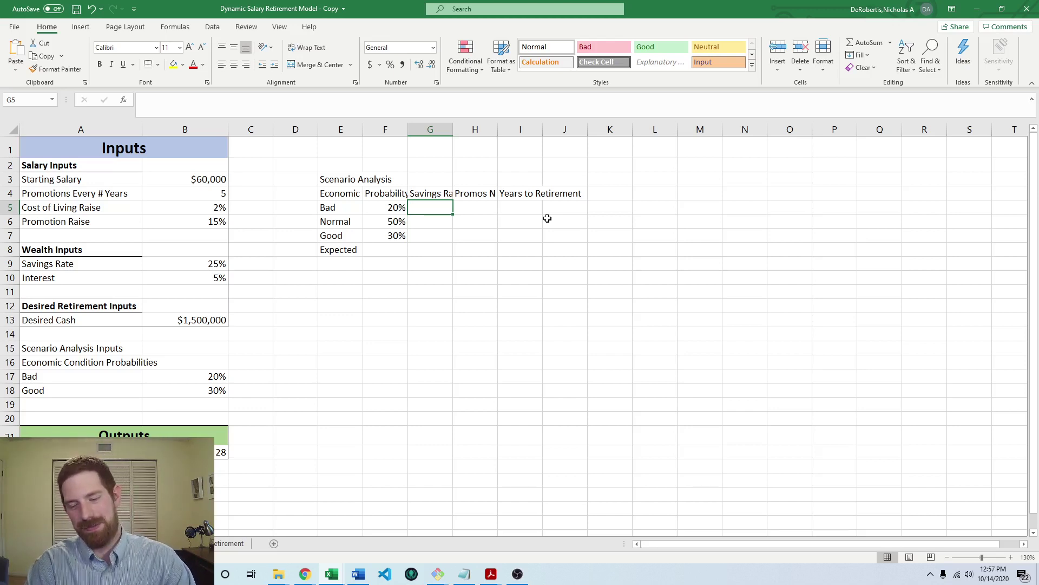
{"action": "type", "text": "15"}
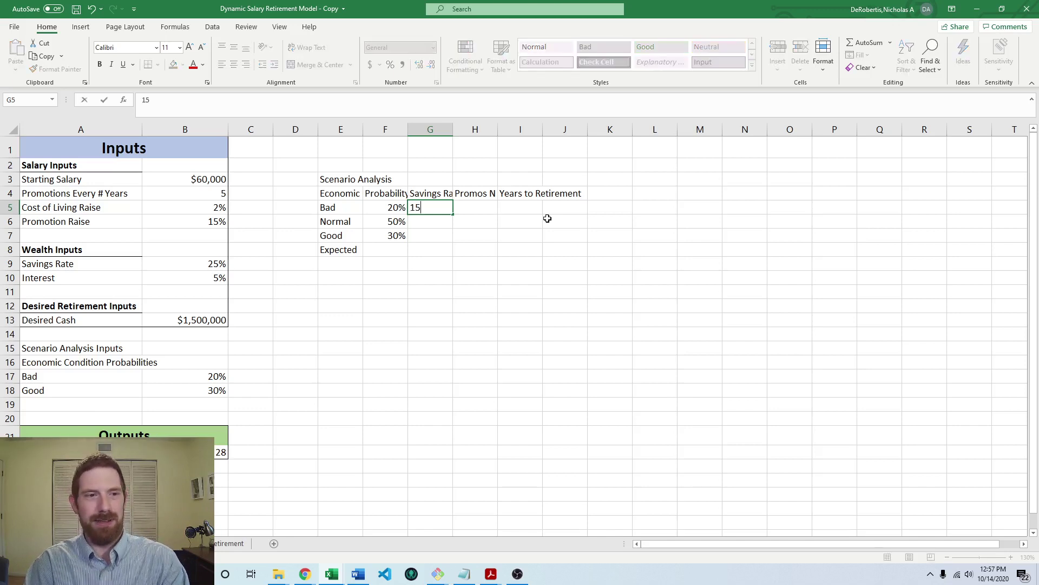
{"action": "type", "text": "%"}
{"action": "key", "text": "Return"}
{"action": "type", "text": "2"}
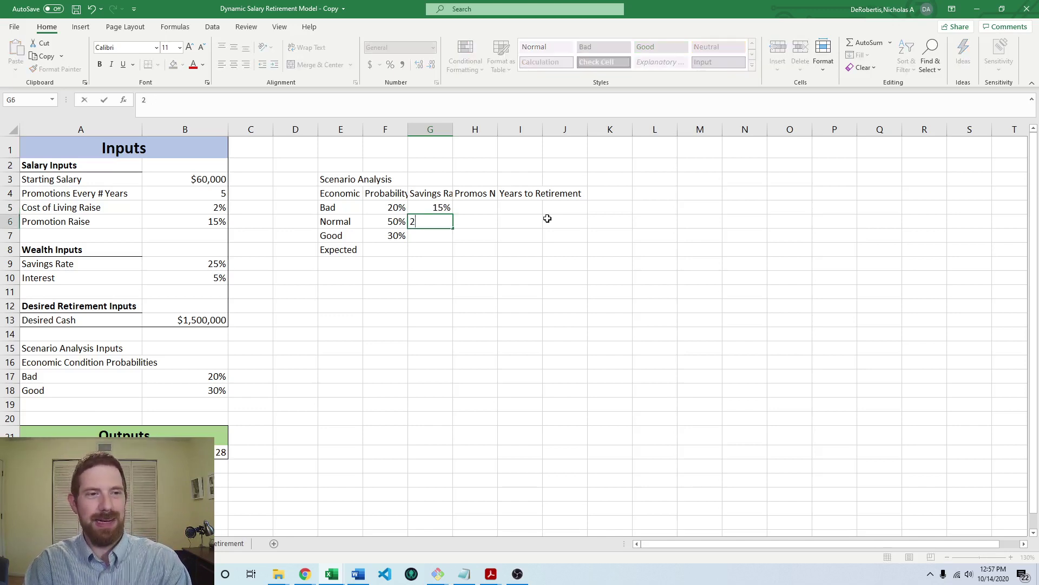
{"action": "type", "text": "5%"}
{"action": "key", "text": "Return"}
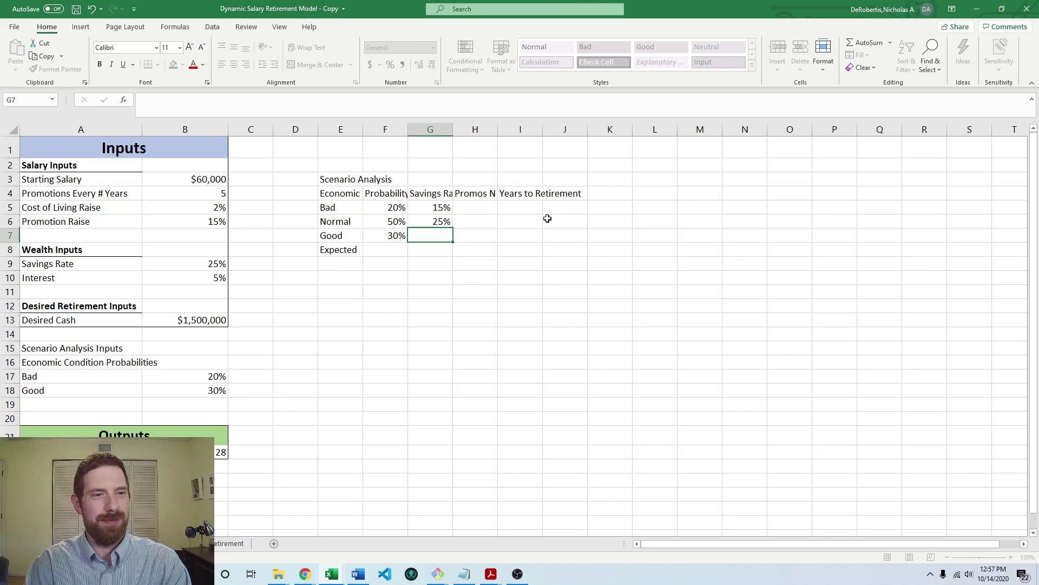
{"action": "type", "text": "35%"}
{"action": "key", "text": "Return"}
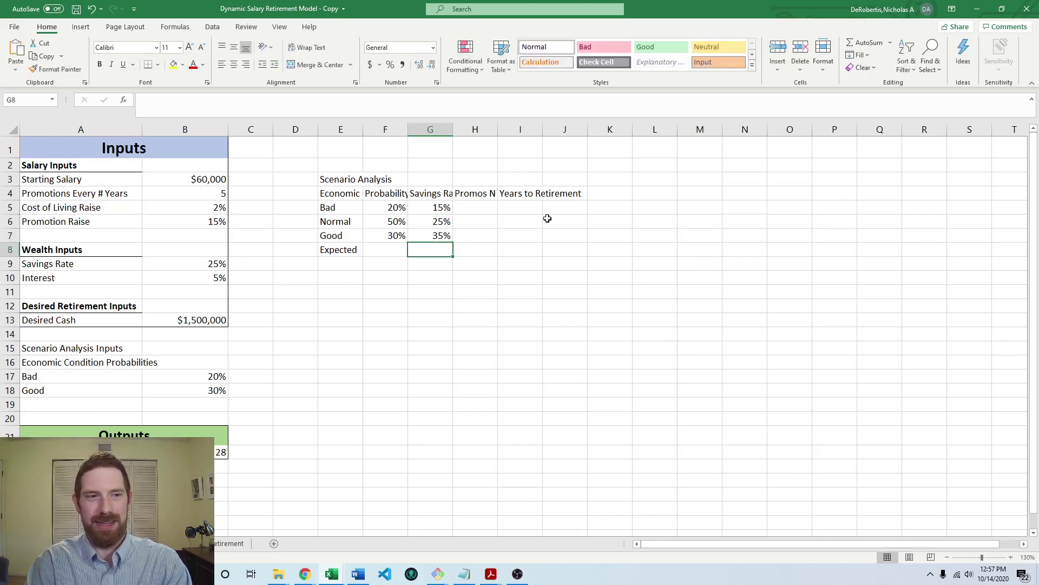
Enter promotion intervals 8, 5 and 4 in H5:H7.
{"action": "key", "text": "Up"}
{"action": "key", "text": "Up"}
{"action": "key", "text": "Up"}
{"action": "key", "text": "Right"}
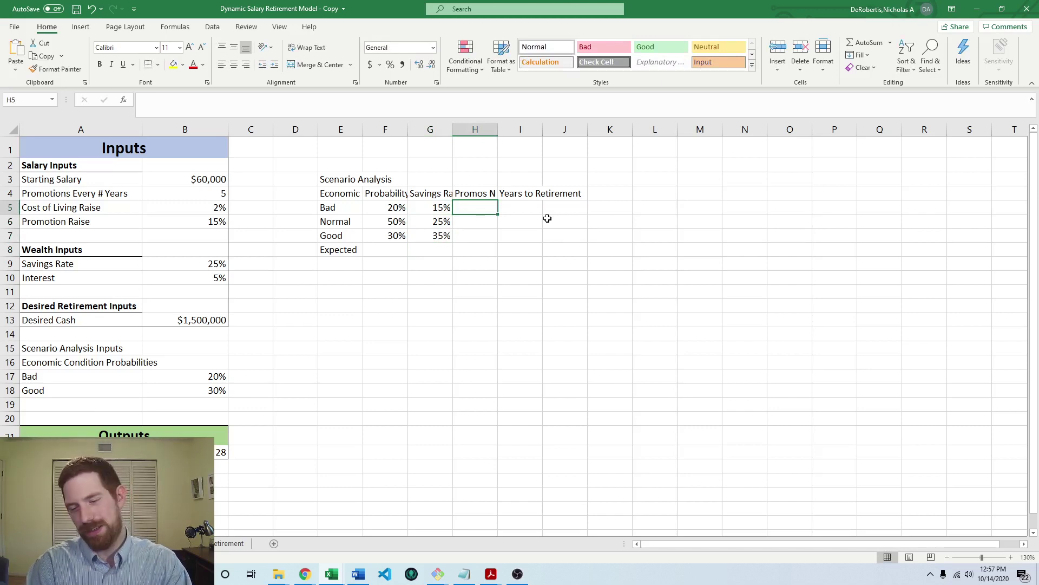
{"action": "type", "text": "8"}
{"action": "key", "text": "Return"}
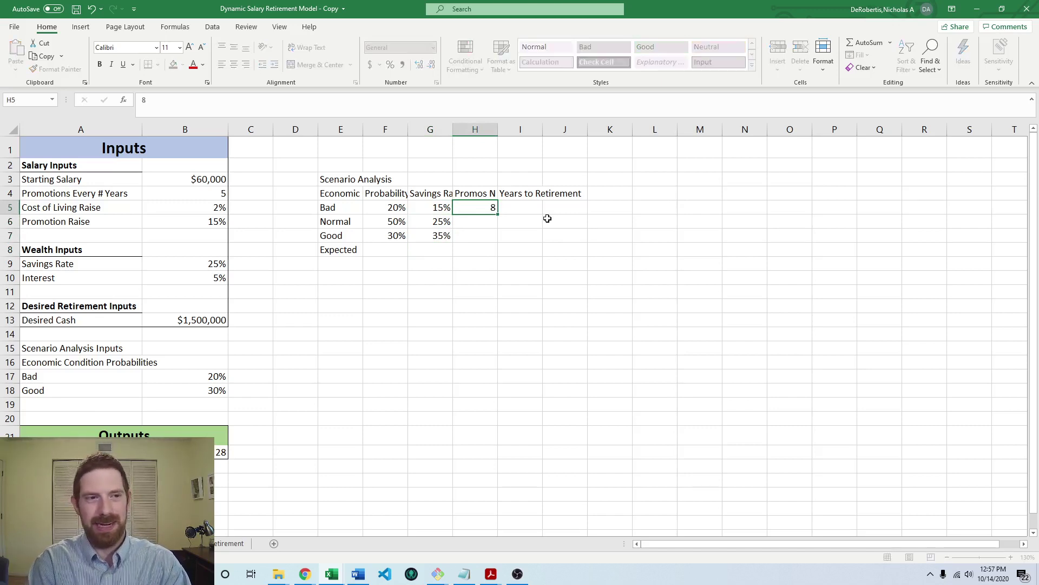
{"action": "type", "text": "5"}
{"action": "key", "text": "Return"}
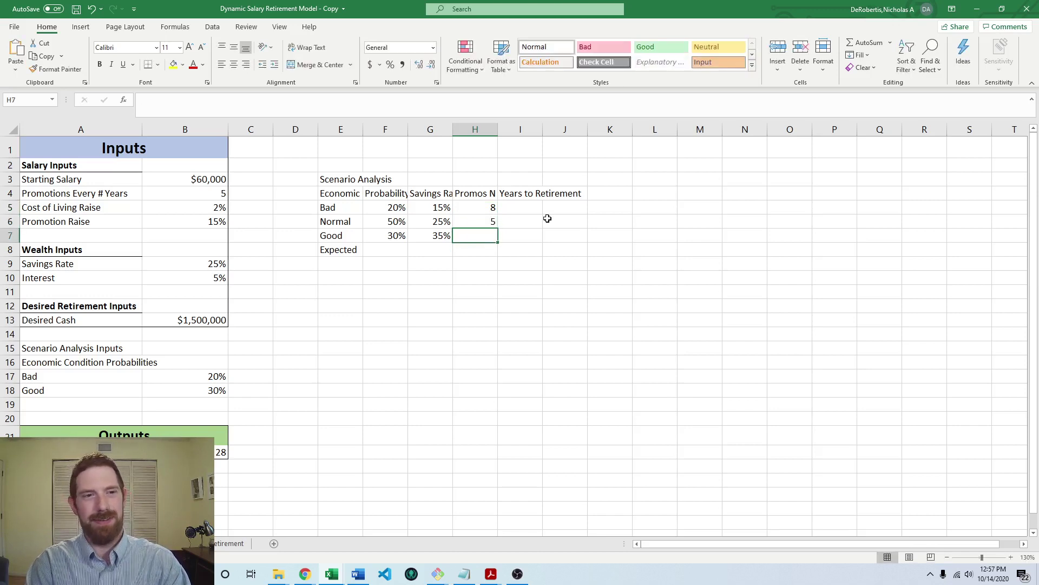
{"action": "type", "text": "4"}
{"action": "key", "text": "Return"}
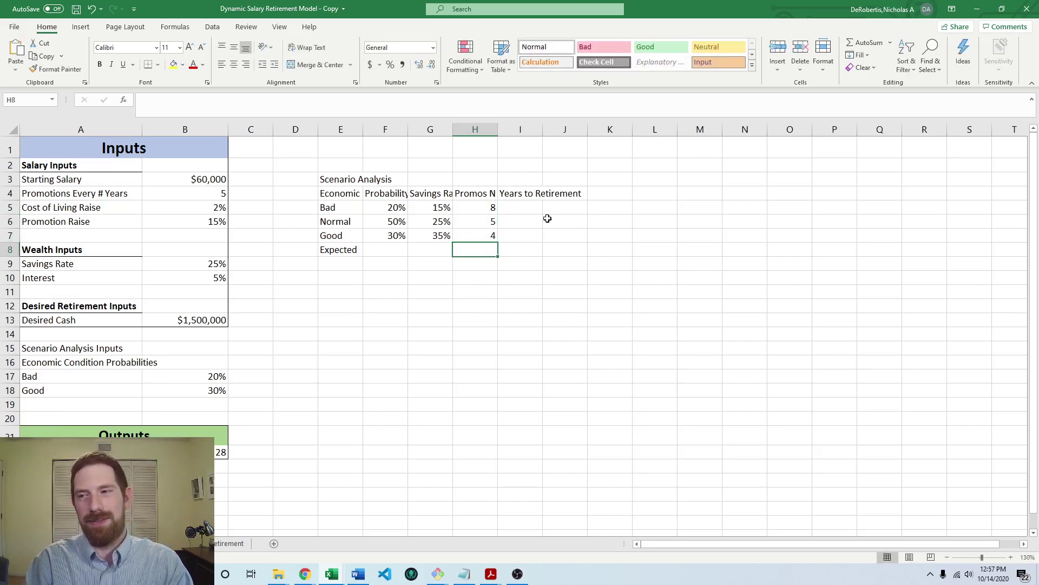
{"action": "key", "text": "Up"}
{"action": "key", "text": "Up"}
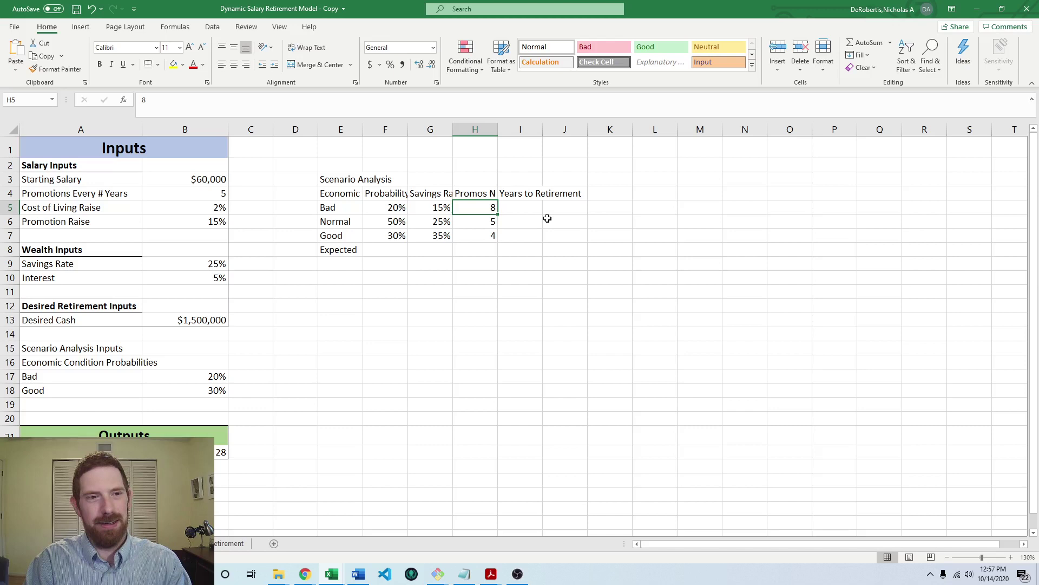
{"action": "key", "text": "Up"}
{"action": "key", "text": "Down"}
{"action": "key", "text": "Down"}
{"action": "key", "text": "Down"}
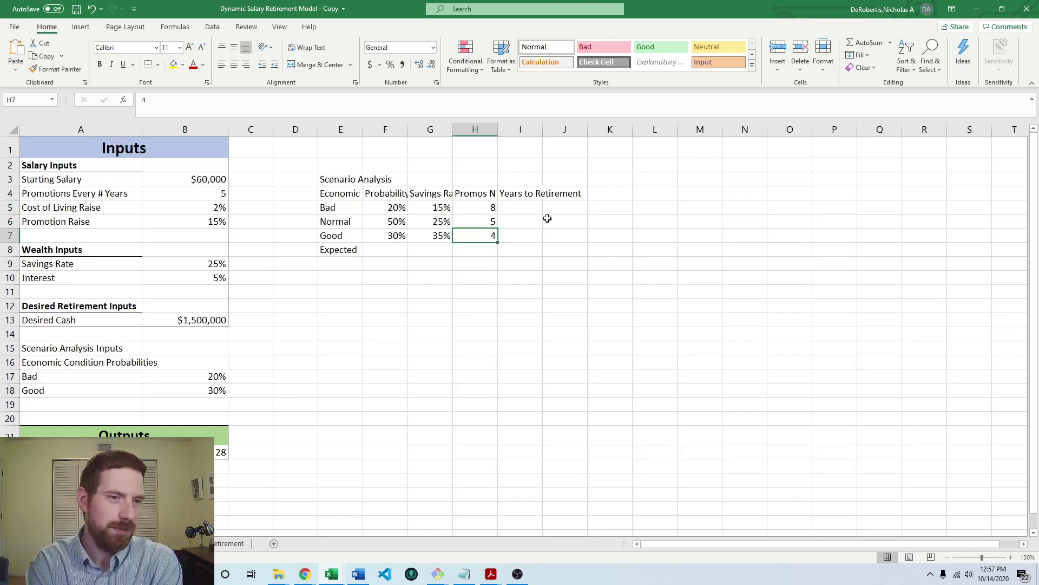
{"action": "key", "text": "Down"}
{"action": "key", "text": "Down"}
{"action": "key", "text": "Down"}
{"action": "key", "text": "Down"}
{"action": "key", "text": "Down"}
{"action": "key", "text": "Down"}
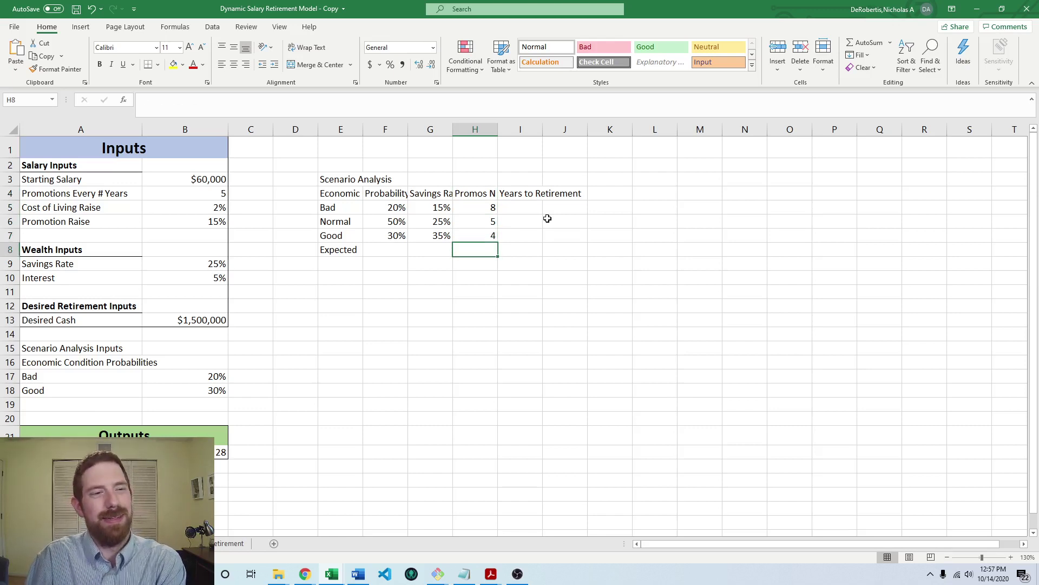
{"action": "key", "text": "Left"}
{"action": "key", "text": "Left"}
{"action": "key", "text": "Left"}
{"action": "key", "text": "Up"}
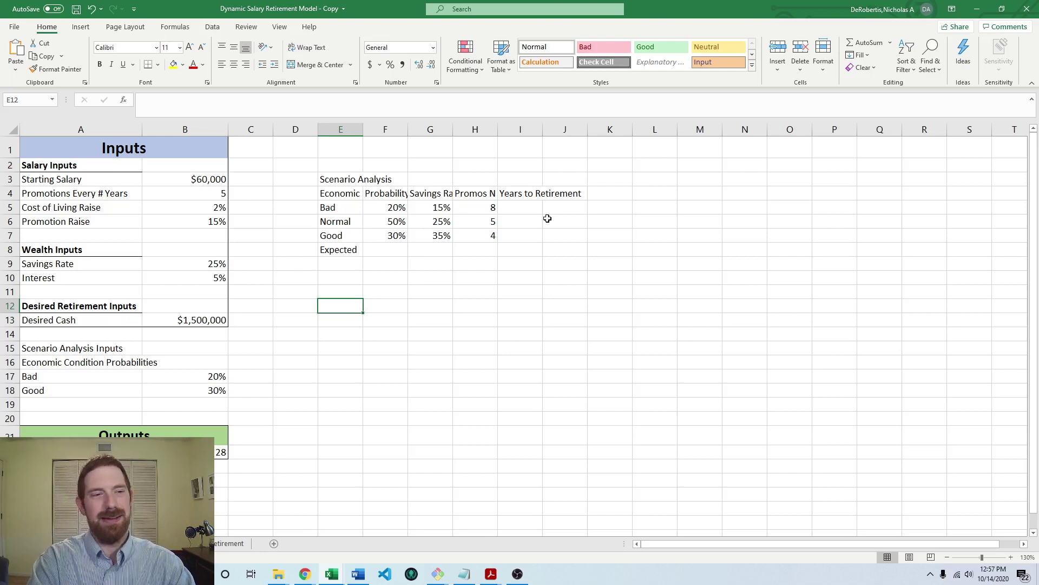
Link the table corner cell E12 to the 28-year output.
{"action": "type", "text": "="}
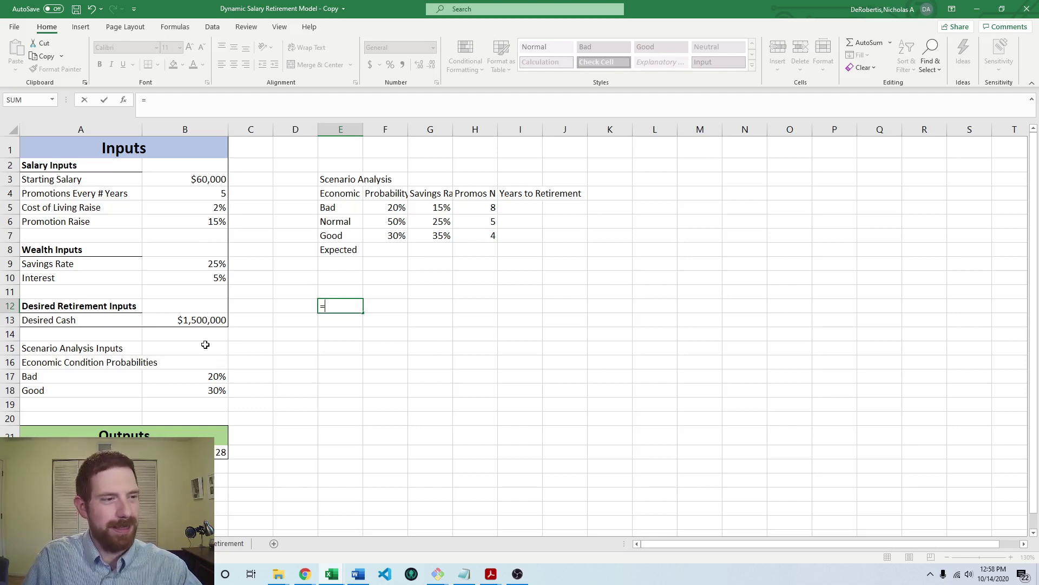
{"action": "left_click", "coordinate": [221, 452]}
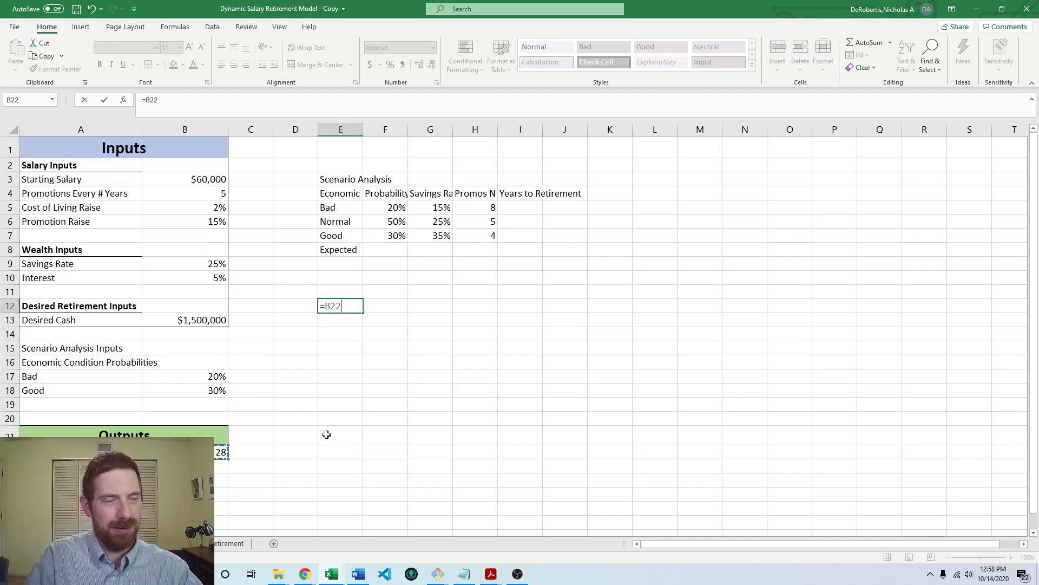
{"action": "key", "text": "Return"}
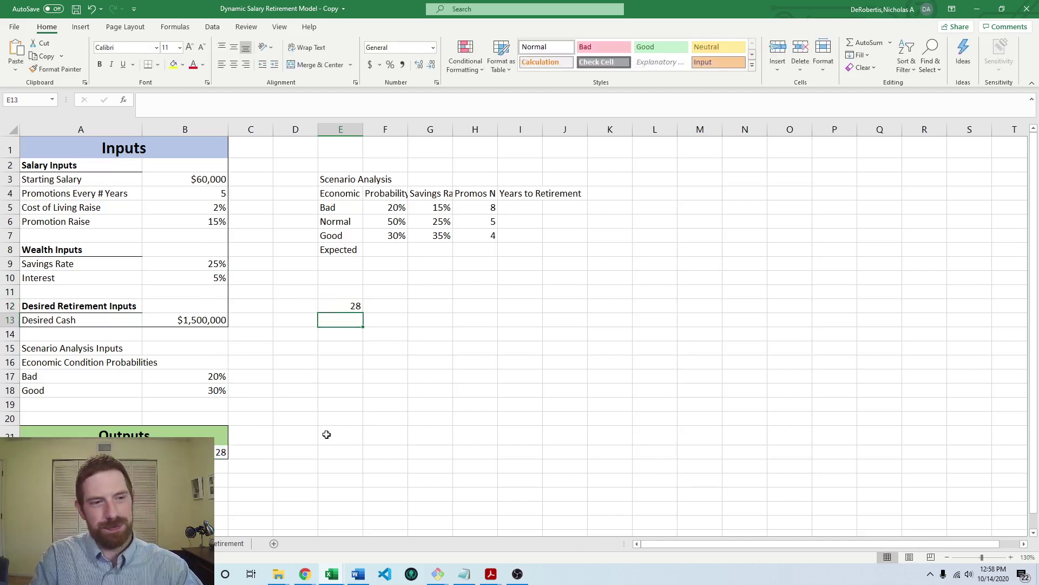
Enter savings rates 15%, 25% and 35% across F12:H12.
{"action": "key", "text": "Up"}
{"action": "key", "text": "Right"}
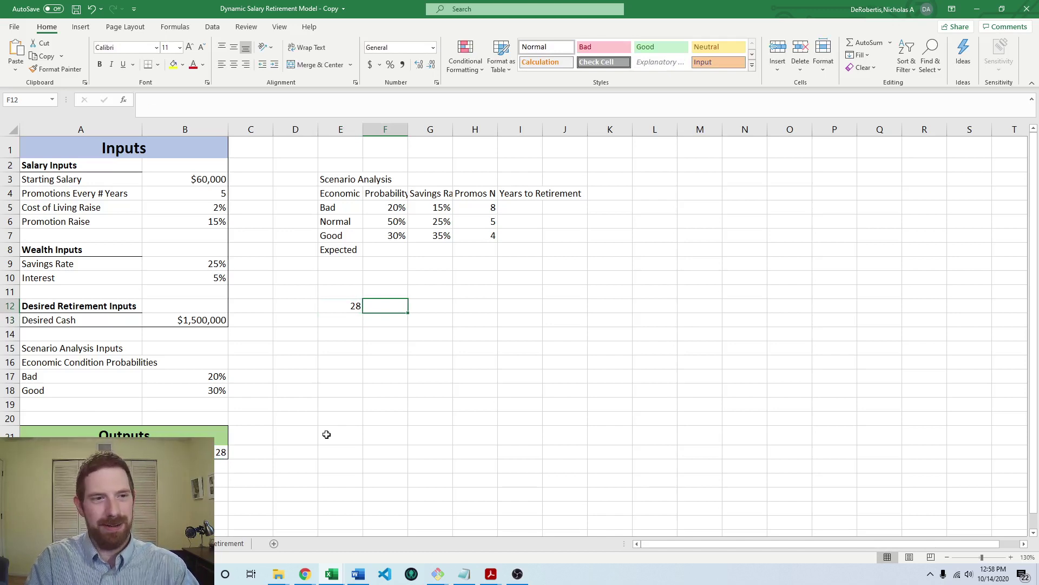
{"action": "type", "text": "15%"}
{"action": "key", "text": "Return"}
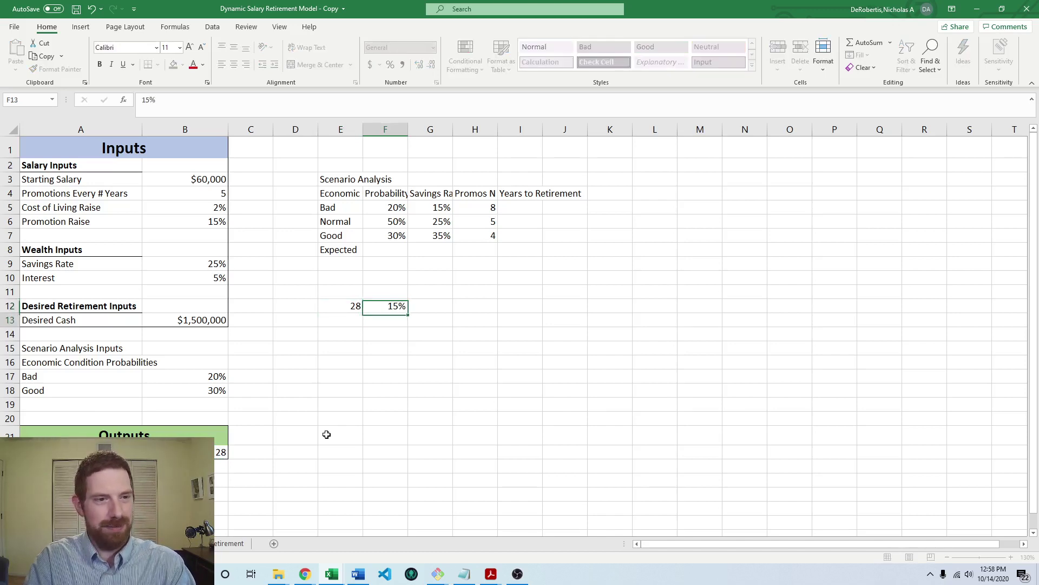
{"action": "key", "text": "Up"}
{"action": "key", "text": "Right"}
{"action": "type", "text": "25%"}
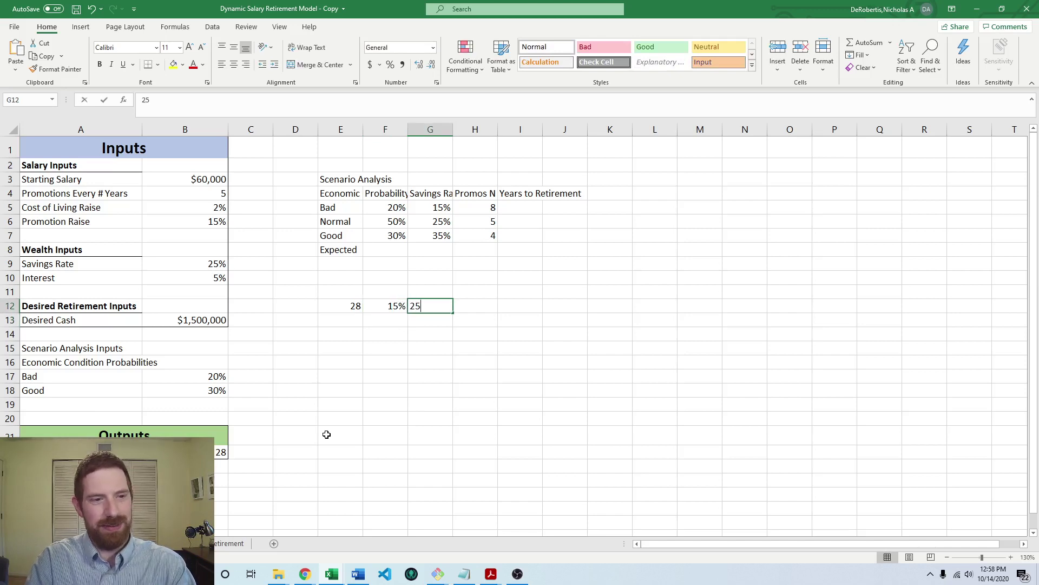
{"action": "key", "text": "Tab"}
{"action": "type", "text": "35%"}
{"action": "key", "text": "Return"}
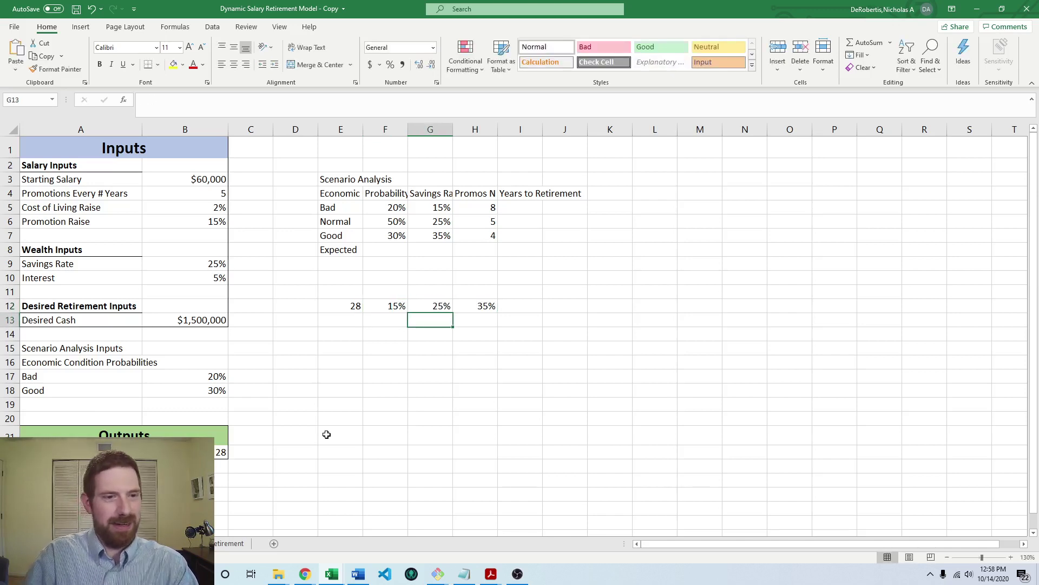
Enter promotion intervals 4, 5 and 8 down E13:E15.
{"action": "left_click_drag", "start_coordinate": [447, 206], "coordinate": [441, 241]}
{"action": "left_click", "coordinate": [462, 251]}
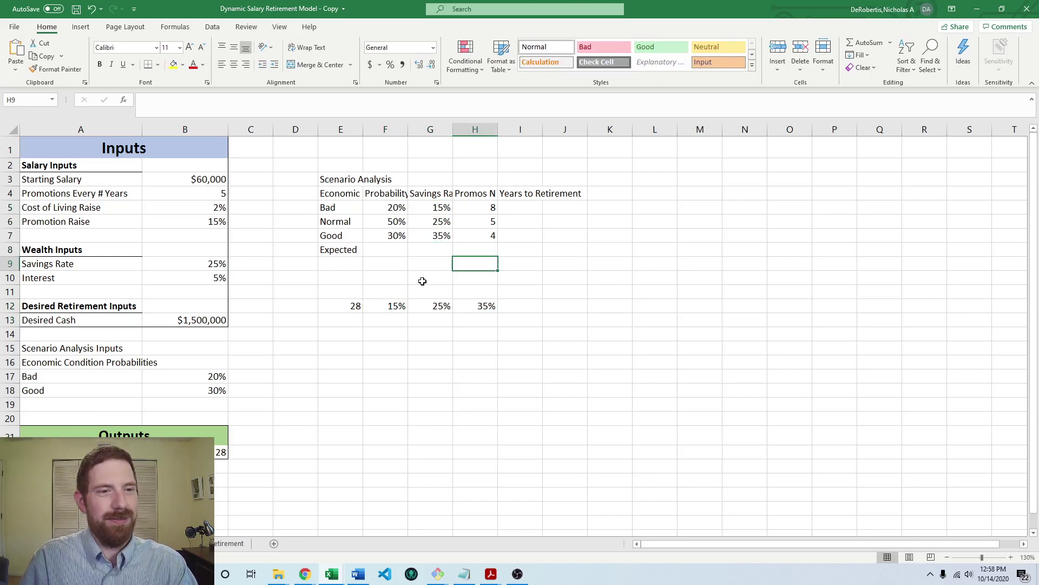
{"action": "left_click", "coordinate": [422, 278]}
{"action": "left_click", "coordinate": [332, 318]}
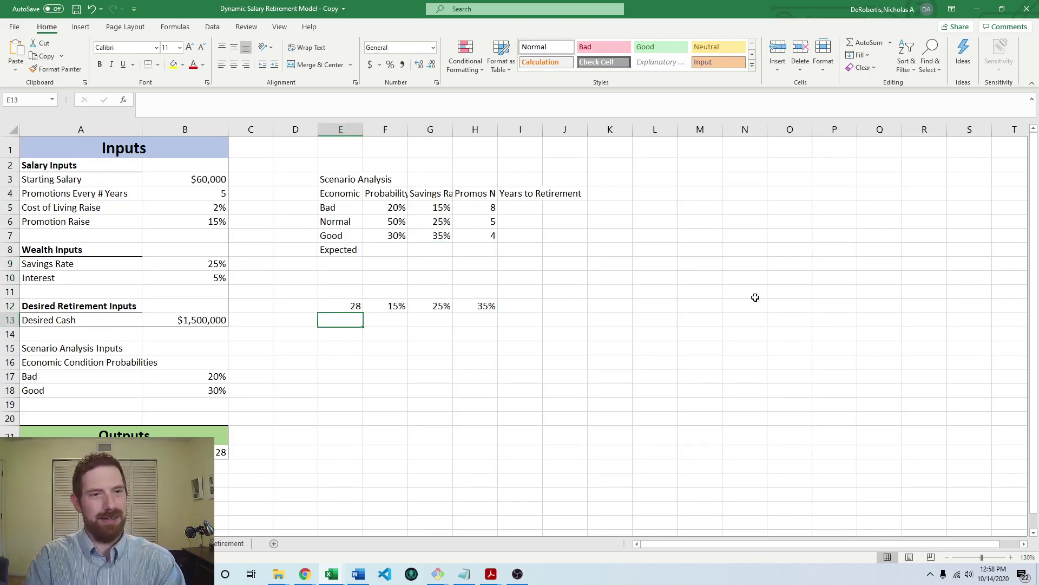
{"action": "type", "text": "4"}
{"action": "key", "text": "Return"}
{"action": "type", "text": "5"}
{"action": "key", "text": "Return"}
{"action": "type", "text": "8"}
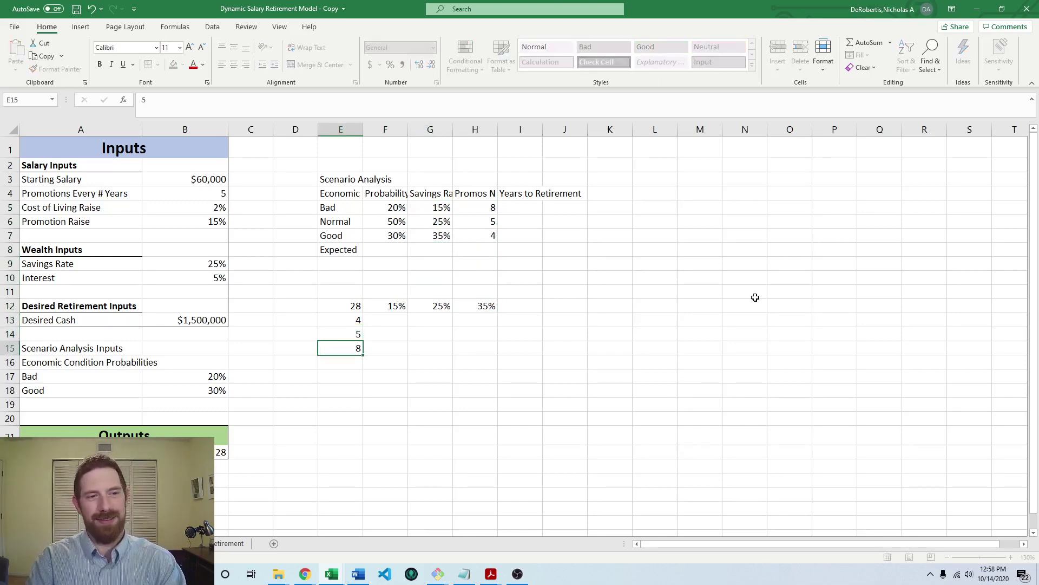
{"action": "key", "text": "Return"}
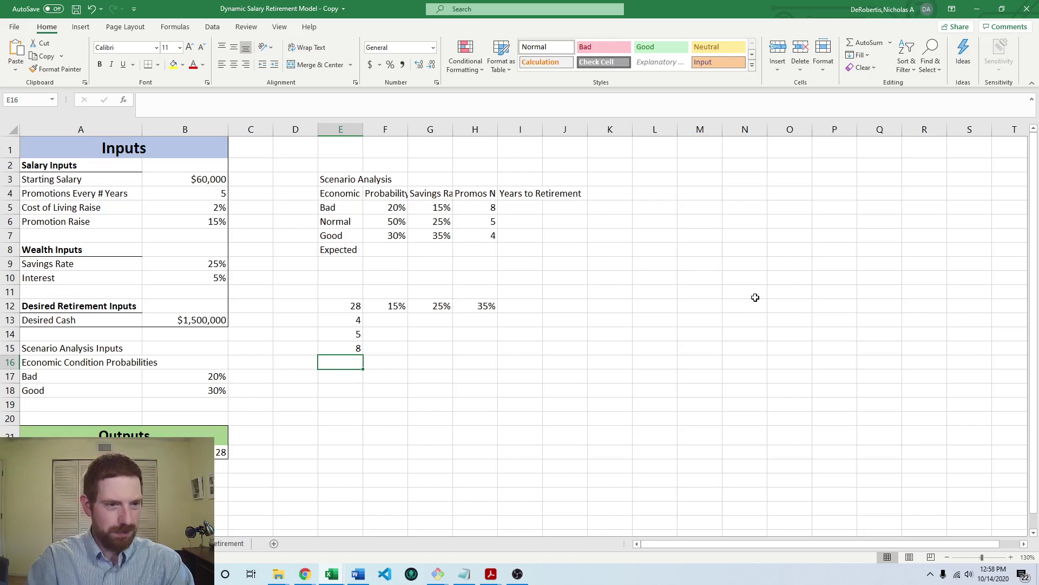
{"action": "key", "text": "Up"}
{"action": "key", "text": "Up"}
{"action": "key", "text": "Up"}
{"action": "key", "text": "Up"}
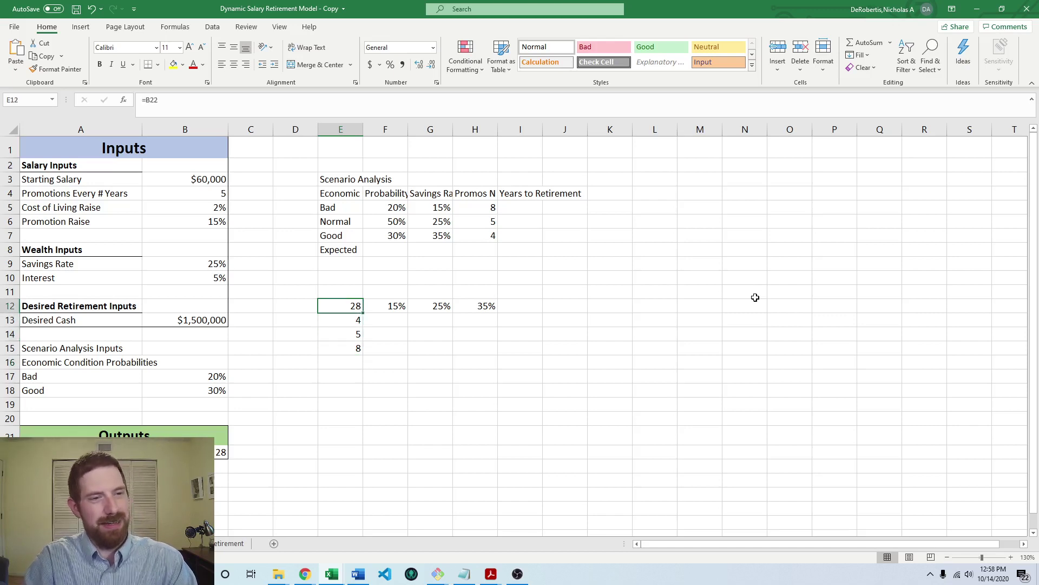
Select the grid E12:H15 and bring up the What-If Data Table dialog.
{"action": "key", "text": "shift+Right"}
{"action": "key", "text": "shift+Right"}
{"action": "key", "text": "shift+Right"}
{"action": "key", "text": "shift+Down"}
{"action": "key", "text": "shift+Down"}
{"action": "key", "text": "shift+Down"}
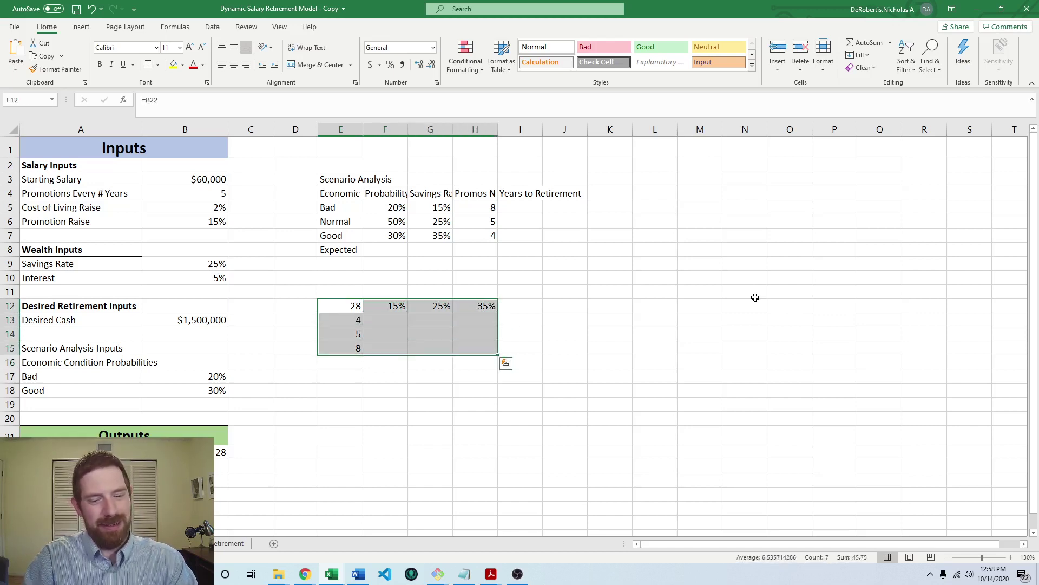
{"action": "key", "text": "alt"}
{"action": "key", "text": "a"}
{"action": "key", "text": "e"}
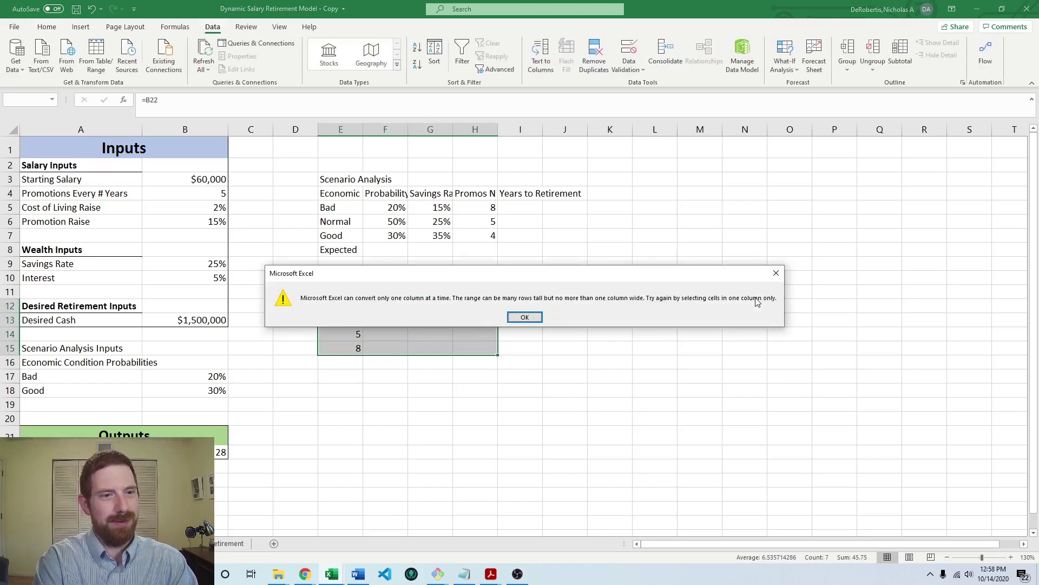
{"action": "key", "text": "Return"}
{"action": "key", "text": "alt"}
{"action": "key", "text": "a"}
{"action": "key", "text": "w"}
{"action": "key", "text": "t"}
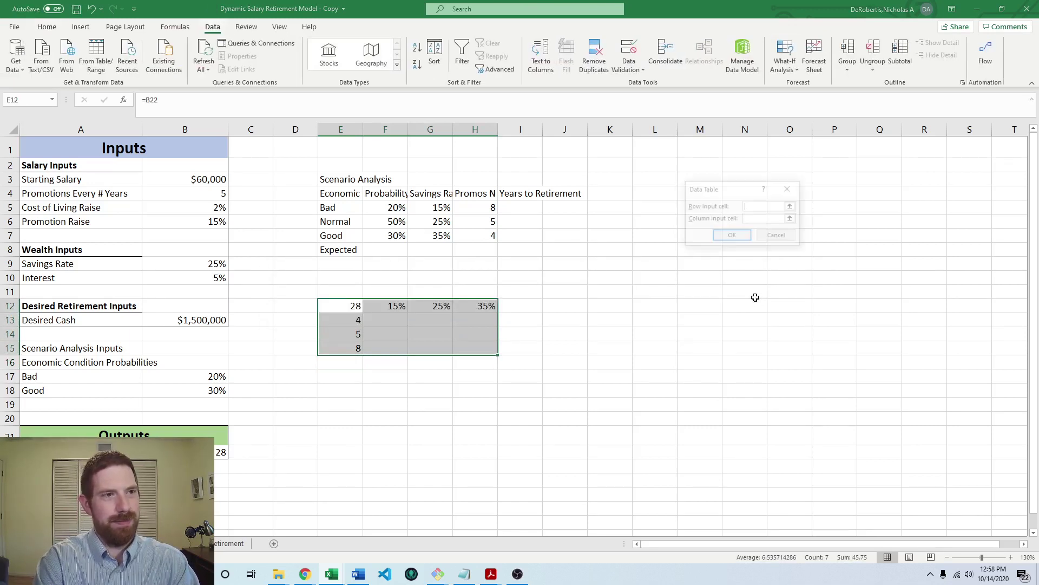
Build the data table with row input B9 and column input B4, yielding 23–37 years.
{"action": "left_click_drag", "start_coordinate": [739, 185], "coordinate": [596, 233]}
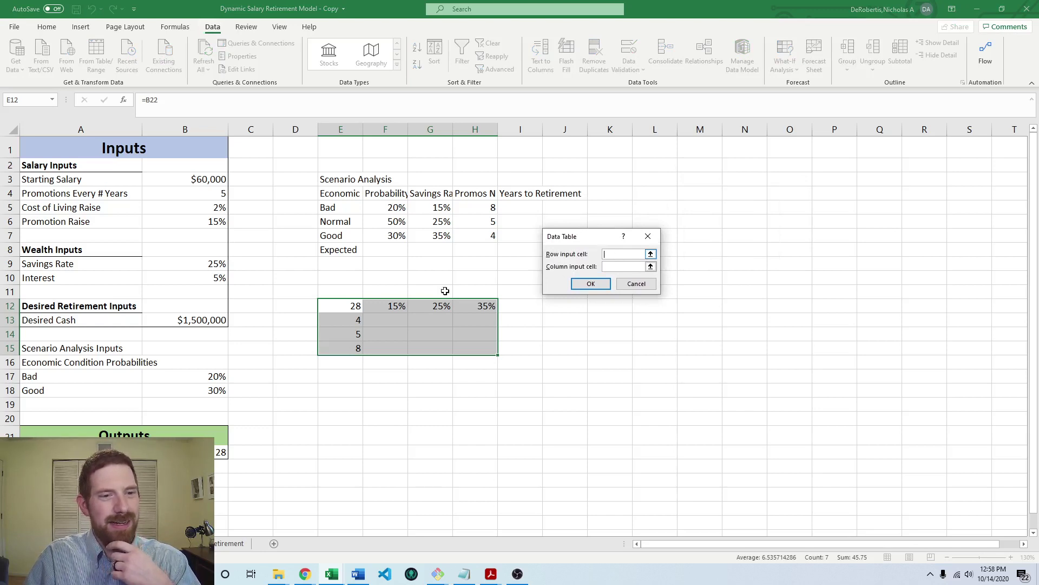
{"action": "left_click", "coordinate": [216, 268]}
{"action": "left_click", "coordinate": [602, 267]}
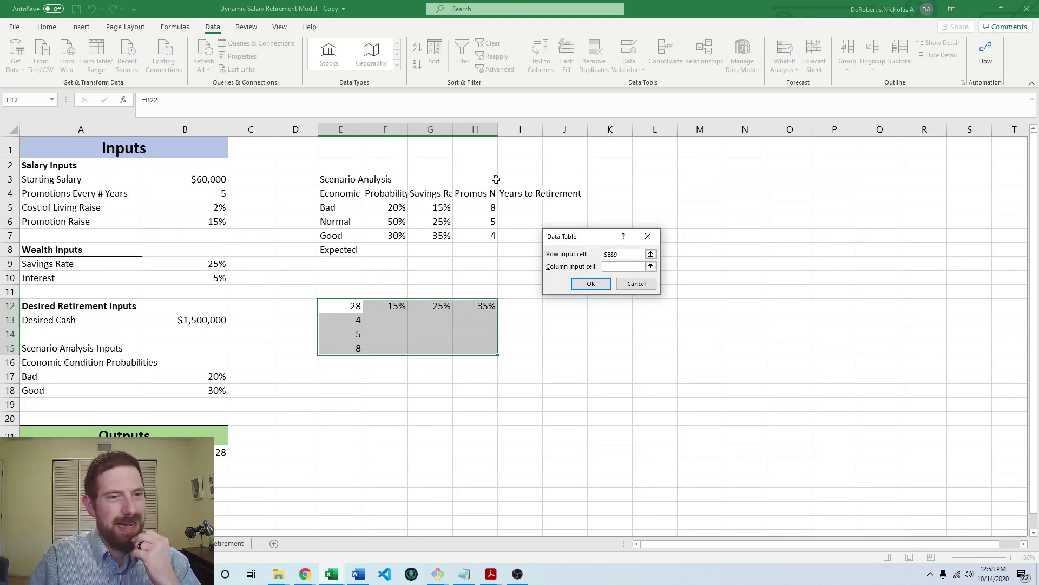
{"action": "left_click", "coordinate": [222, 194]}
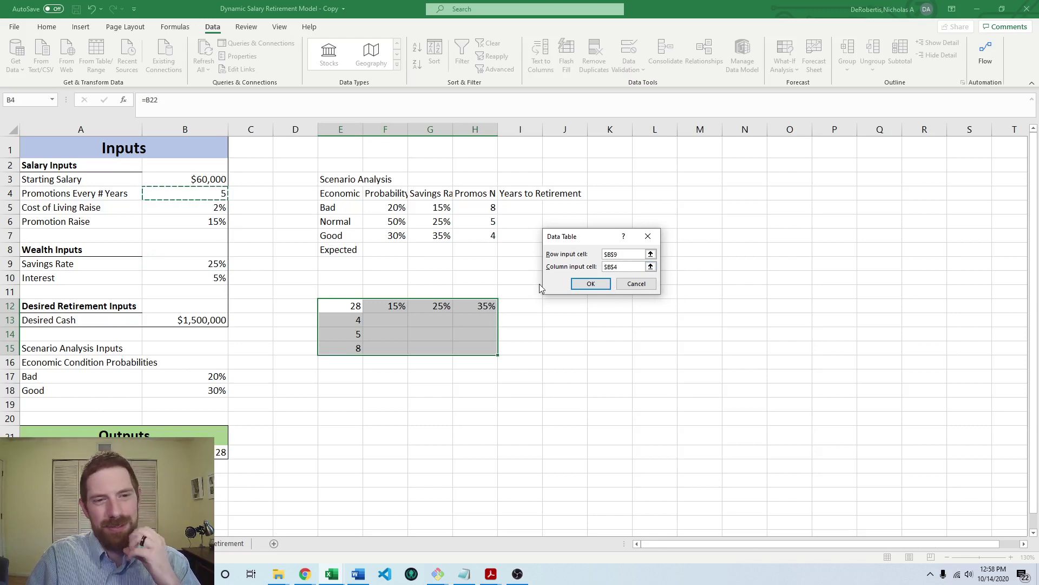
{"action": "left_click", "coordinate": [590, 283]}
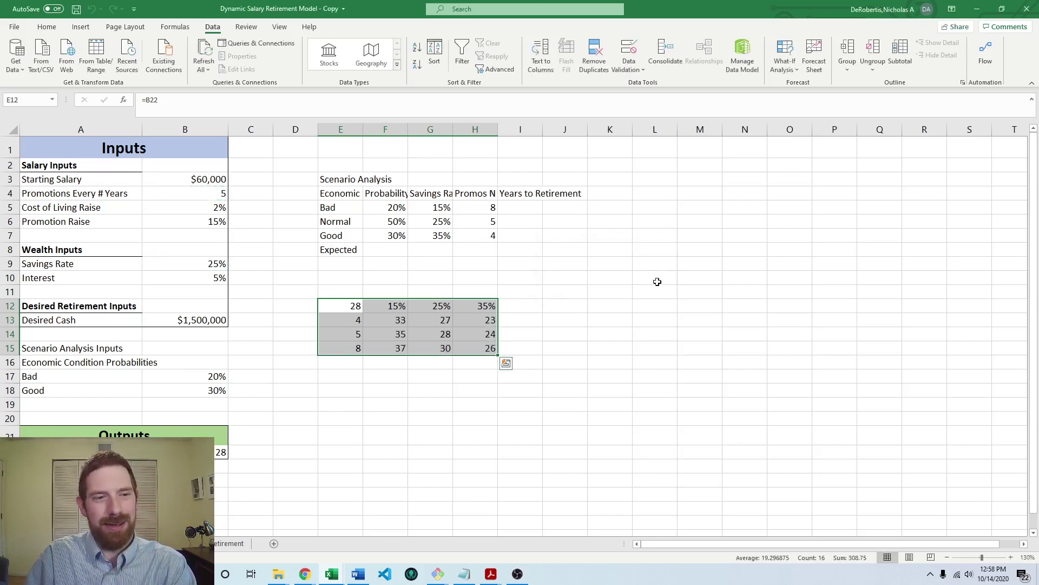
{"action": "left_click", "coordinate": [544, 291]}
{"action": "left_click_drag", "start_coordinate": [391, 319], "coordinate": [487, 348]}
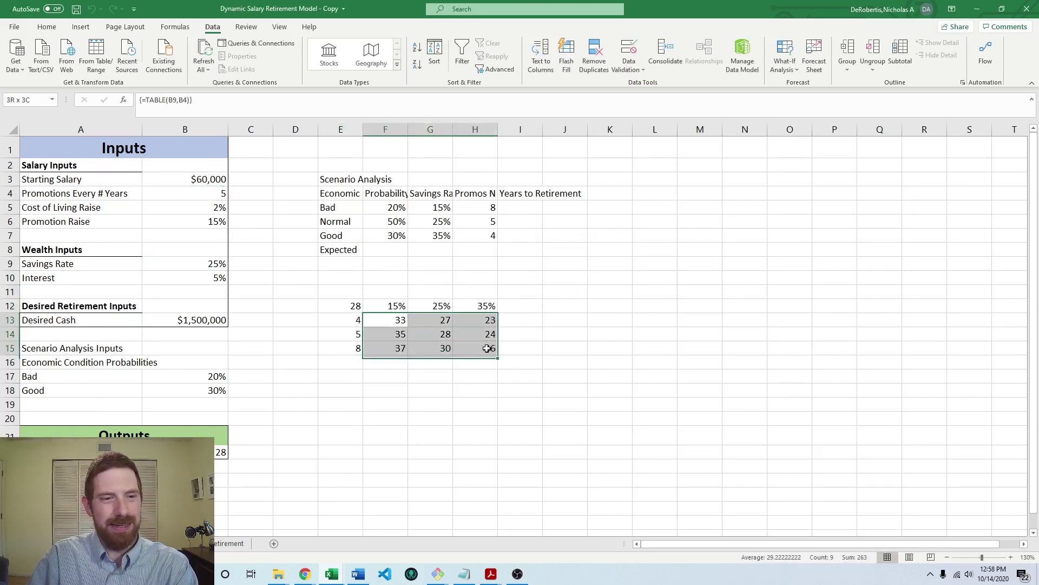
{"action": "left_click", "coordinate": [580, 331]}
{"action": "left_click", "coordinate": [544, 221]}
{"action": "left_click", "coordinate": [535, 210]}
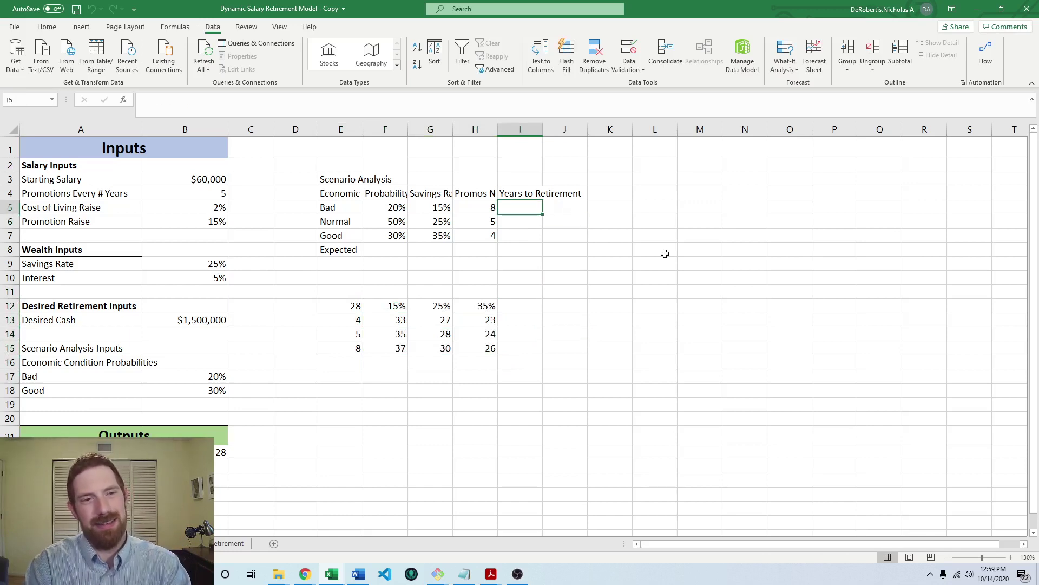
Link Bad to F15 (37) and Normal to G14 (28) in Years to Retirement.
{"action": "type", "text": "="}
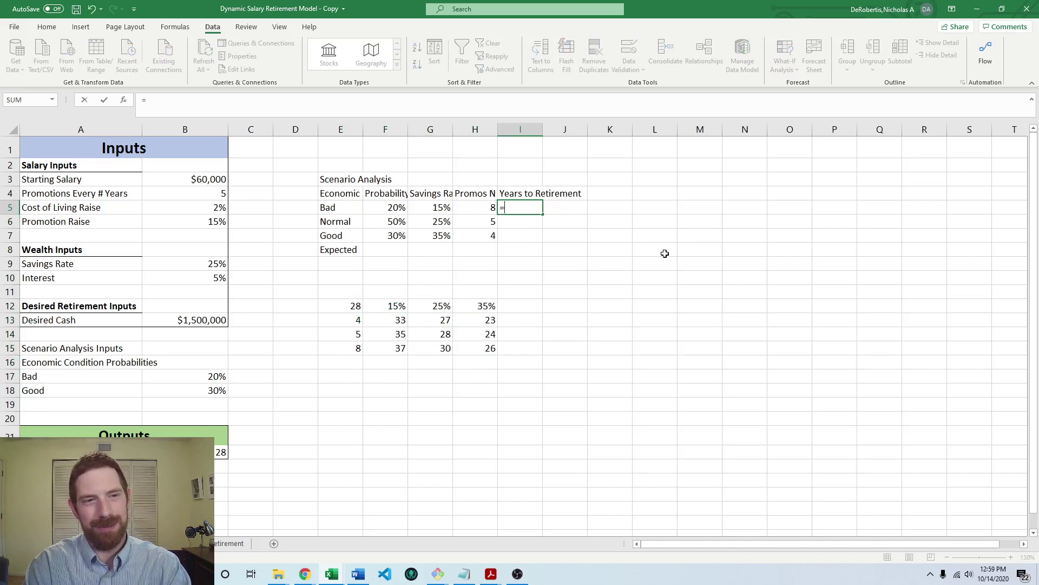
{"action": "key", "text": "Down"}
{"action": "key", "text": "Down"}
{"action": "key", "text": "Down"}
{"action": "key", "text": "Down"}
{"action": "key", "text": "Down"}
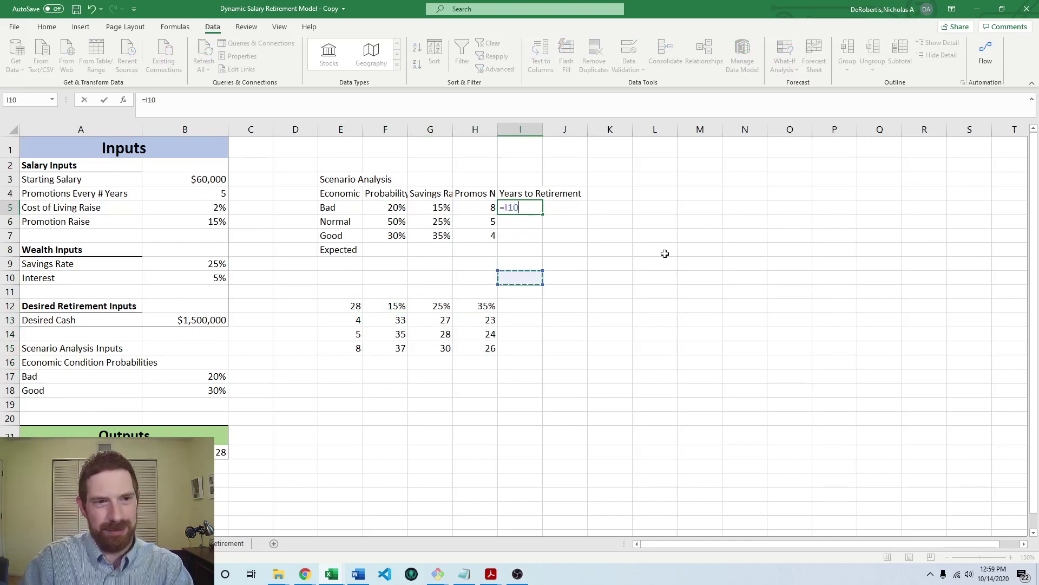
{"action": "key", "text": "Down"}
{"action": "key", "text": "Down"}
{"action": "key", "text": "Down"}
{"action": "key", "text": "Down"}
{"action": "key", "text": "Down"}
{"action": "key", "text": "Left"}
{"action": "key", "text": "Left"}
{"action": "key", "text": "Left"}
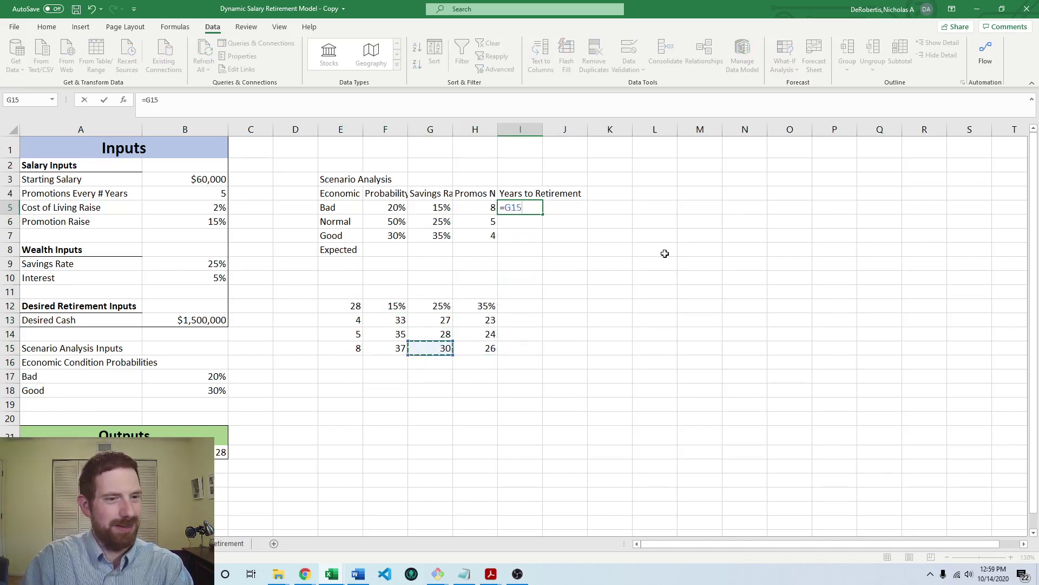
{"action": "key", "text": "Return"}
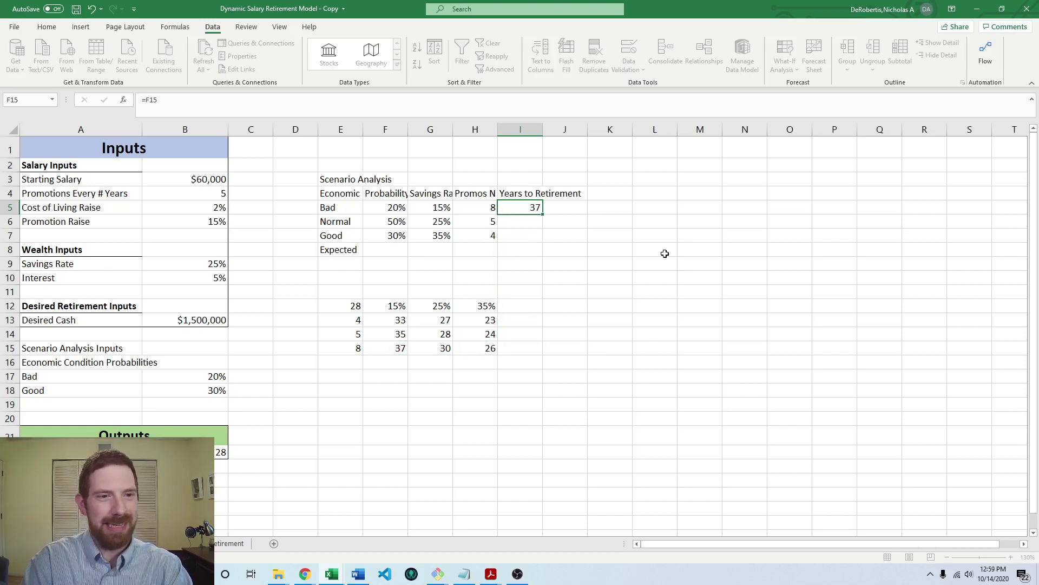
{"action": "type", "text": "="}
{"action": "key", "text": "Down"}
{"action": "key", "text": "Down"}
{"action": "key", "text": "Down"}
{"action": "key", "text": "Down"}
{"action": "key", "text": "Down"}
{"action": "key", "text": "Down"}
{"action": "key", "text": "Down"}
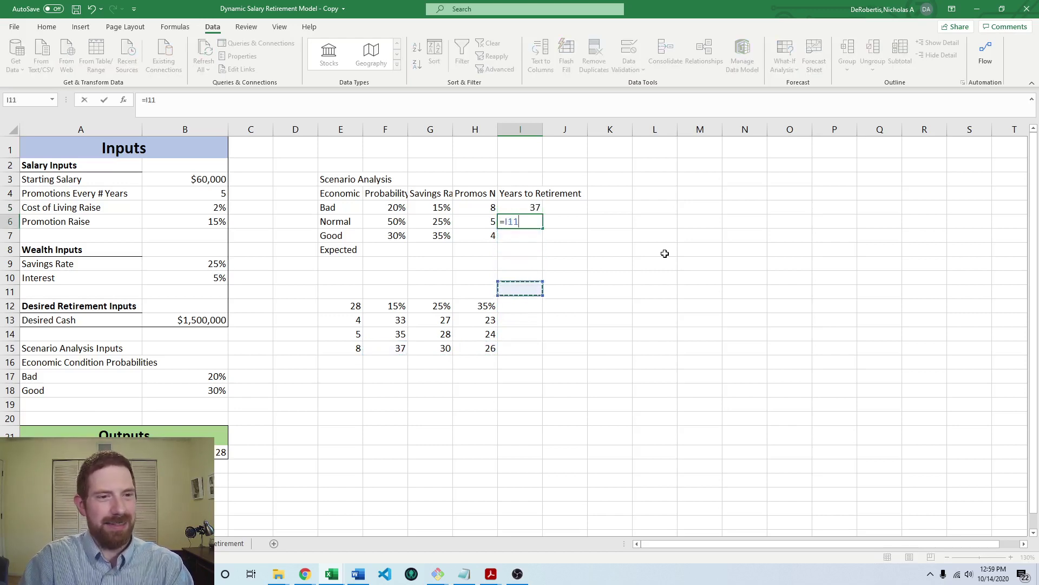
{"action": "key", "text": "Down"}
{"action": "key", "text": "Down"}
{"action": "key", "text": "Left"}
{"action": "key", "text": "Left"}
{"action": "key", "text": "Up"}
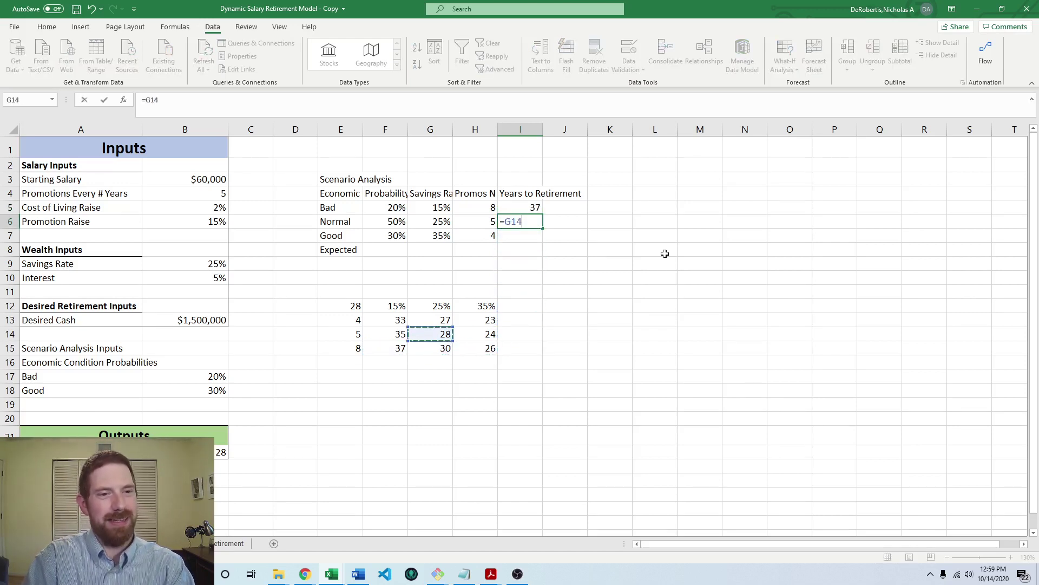
{"action": "key", "text": "Return"}
Link Good to H13 (23) and check the three scenario links.
{"action": "type", "text": "="}
{"action": "key", "text": "Down"}
{"action": "key", "text": "Down"}
{"action": "key", "text": "Down"}
{"action": "key", "text": "Down"}
{"action": "key", "text": "Down"}
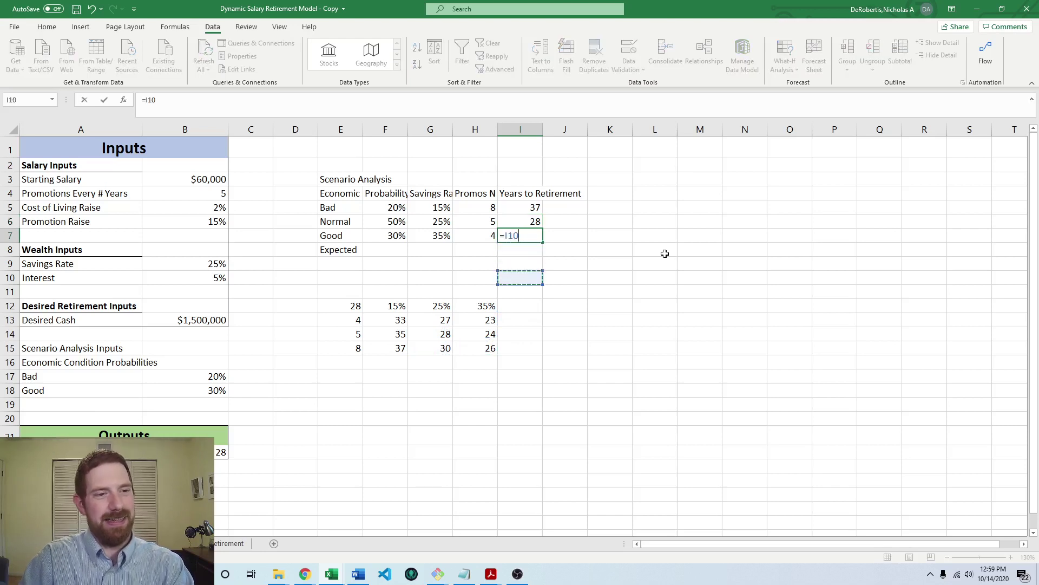
{"action": "key", "text": "Left"}
{"action": "key", "text": "Down"}
{"action": "key", "text": "Return"}
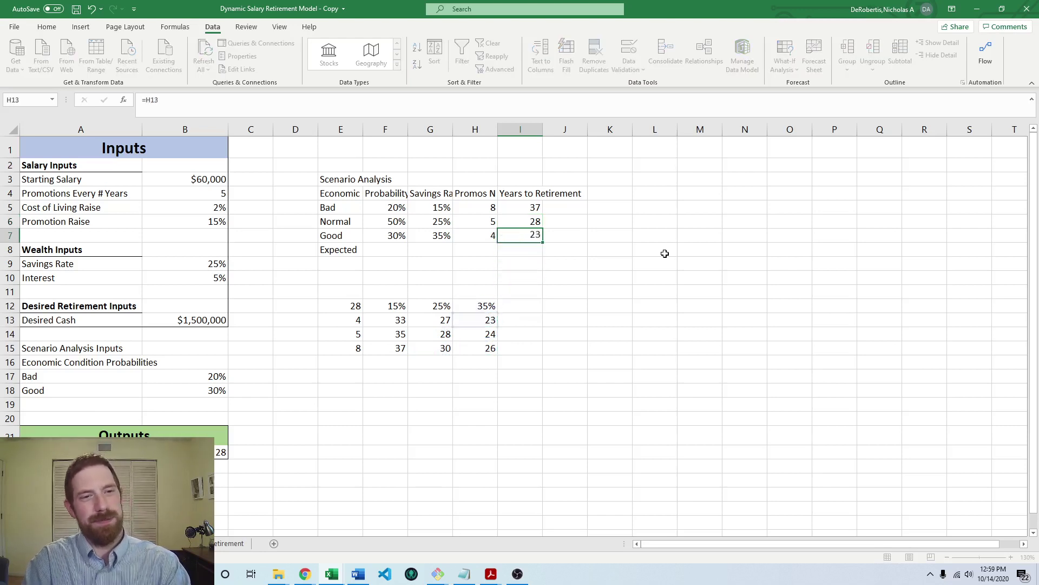
{"action": "key", "text": "Up"}
{"action": "key", "text": "Up"}
{"action": "key", "text": "Up"}
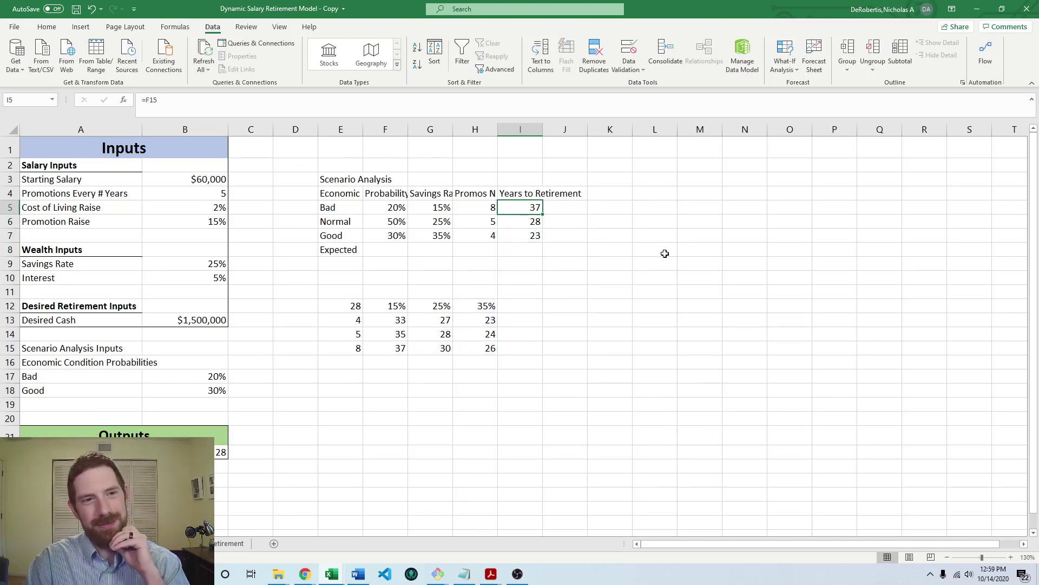
{"action": "key", "text": "Left"}
{"action": "key", "text": "Right"}
{"action": "key", "text": "Down"}
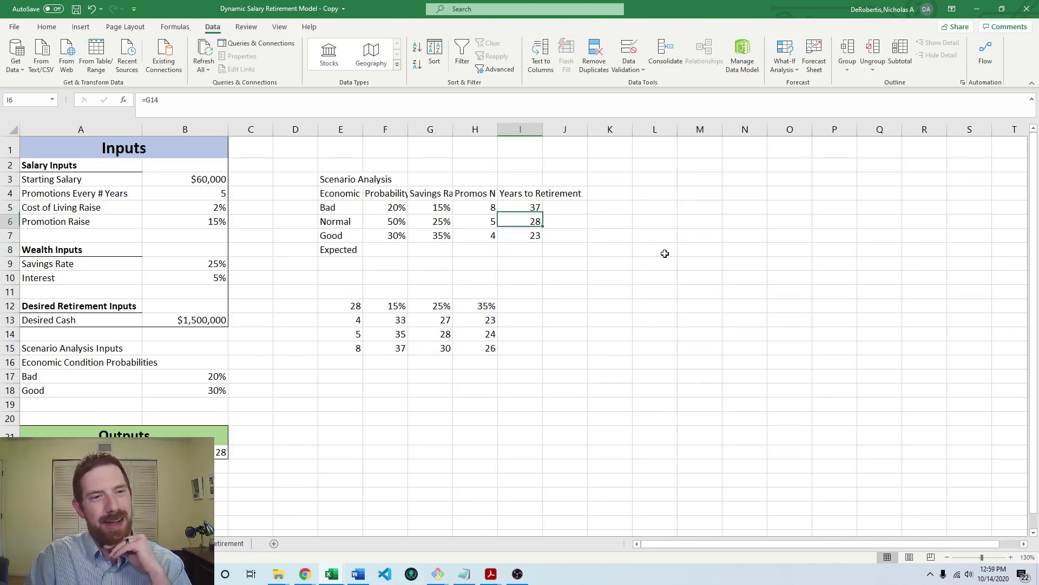
{"action": "key", "text": "Down"}
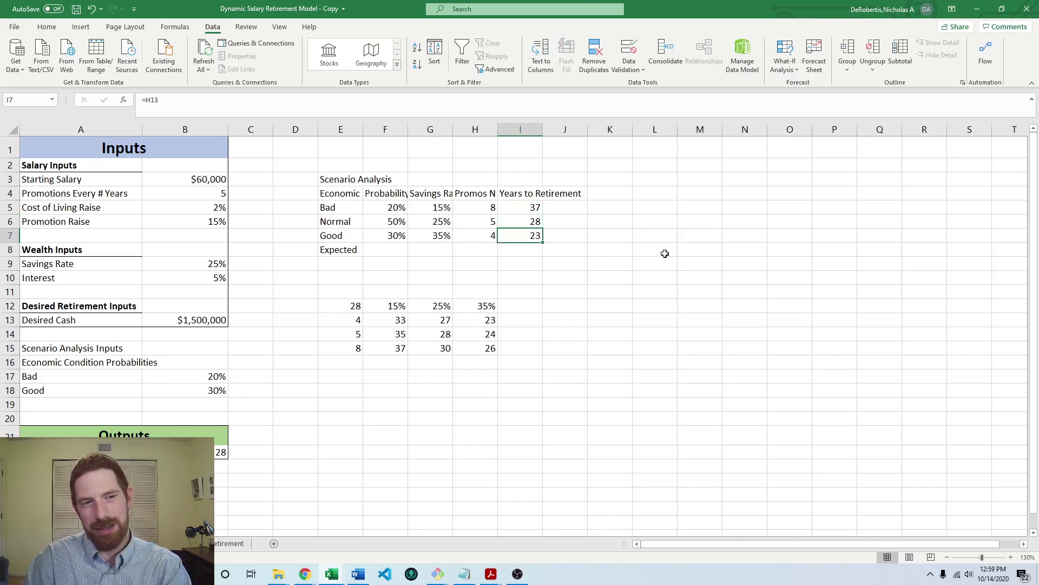
{"action": "key", "text": "Down"}
{"action": "key", "text": "Left"}
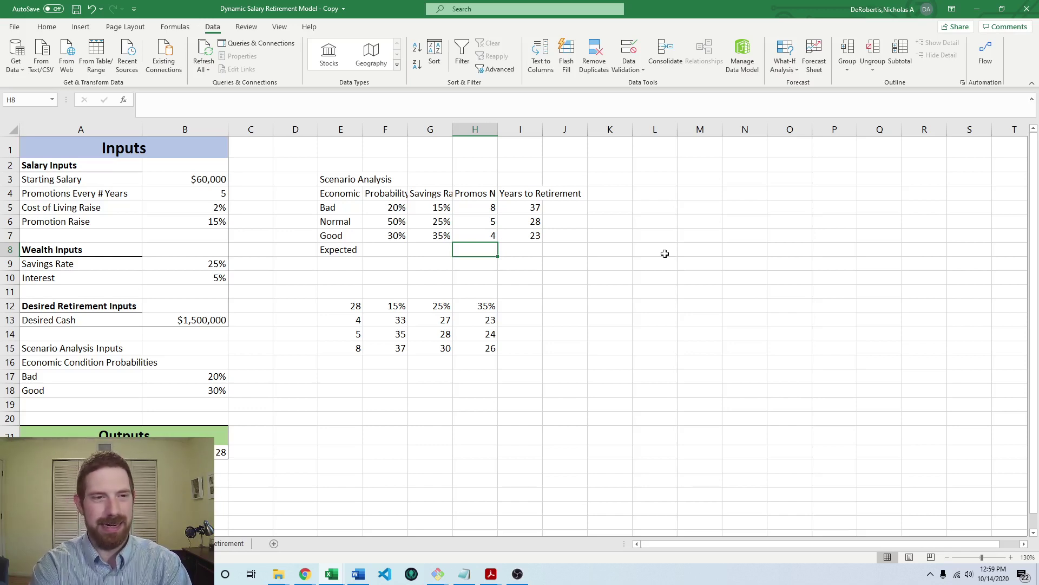
Start G8's formula with the Bad term $F$5*G5.
{"action": "key", "text": "Left"}
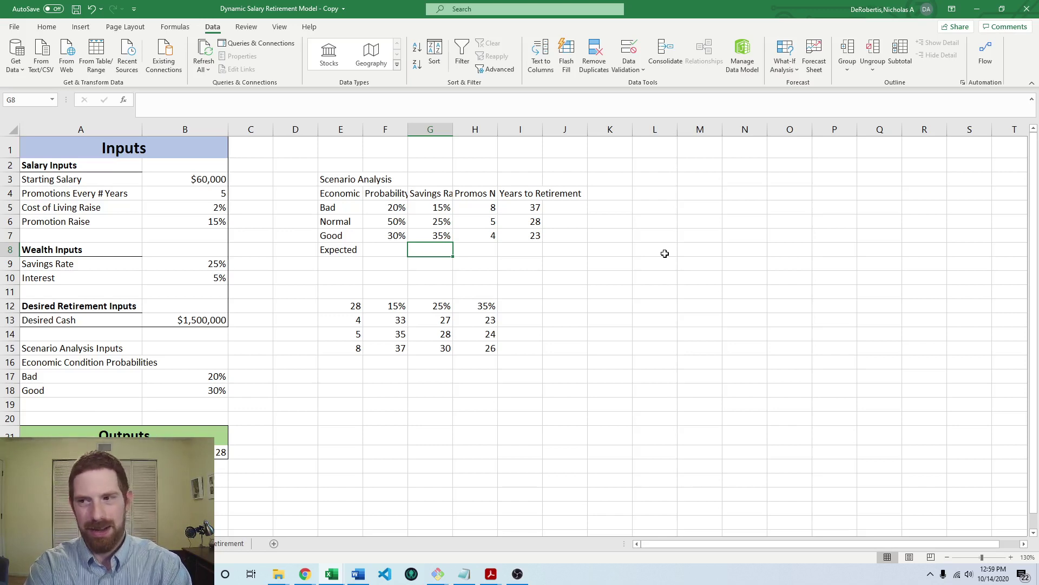
{"action": "type", "text": "="}
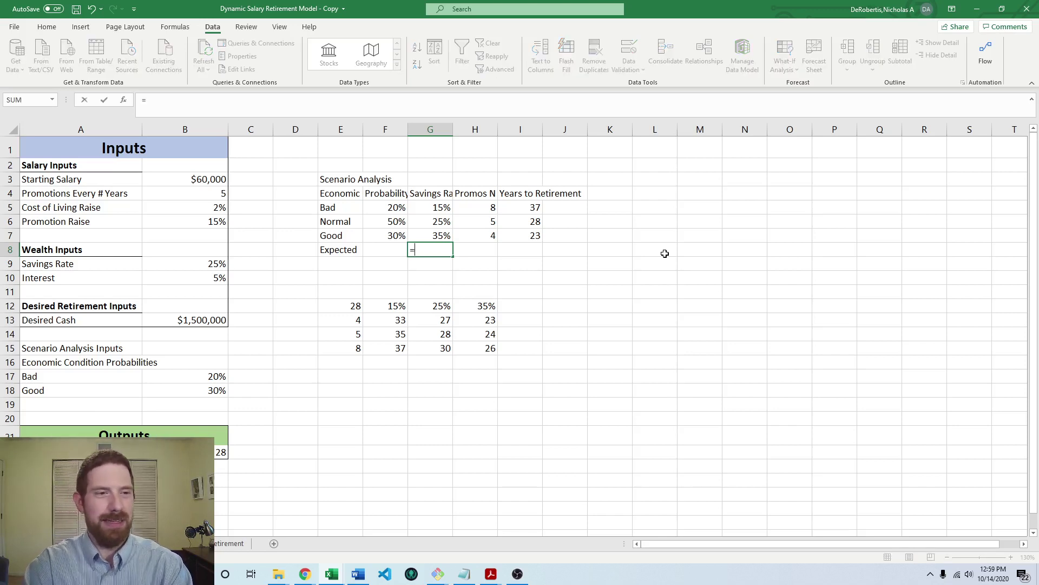
{"action": "key", "text": "Up"}
{"action": "key", "text": "Up"}
{"action": "key", "text": "Up"}
{"action": "key", "text": "Left"}
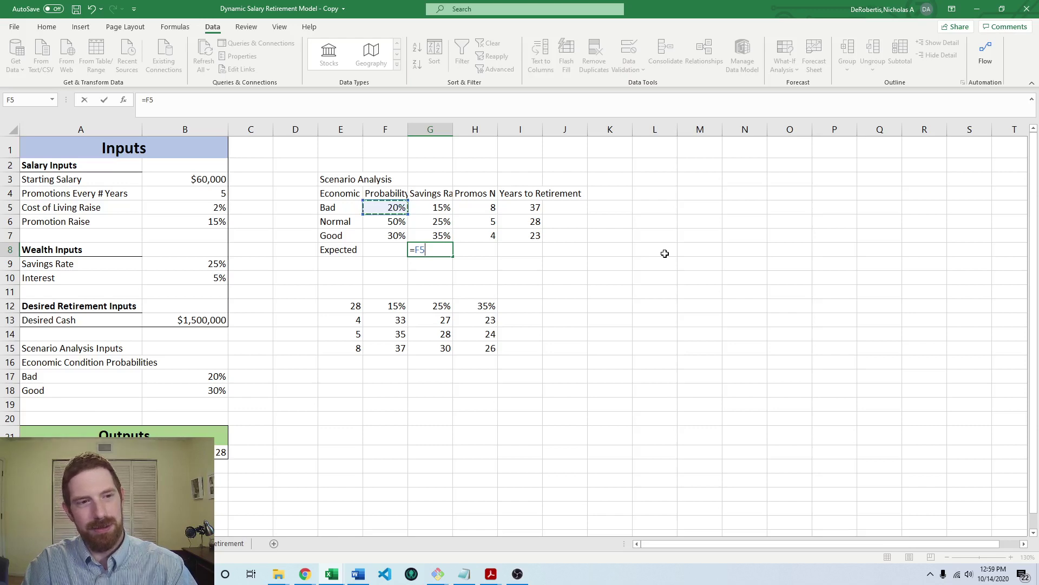
{"action": "key", "text": "F4"}
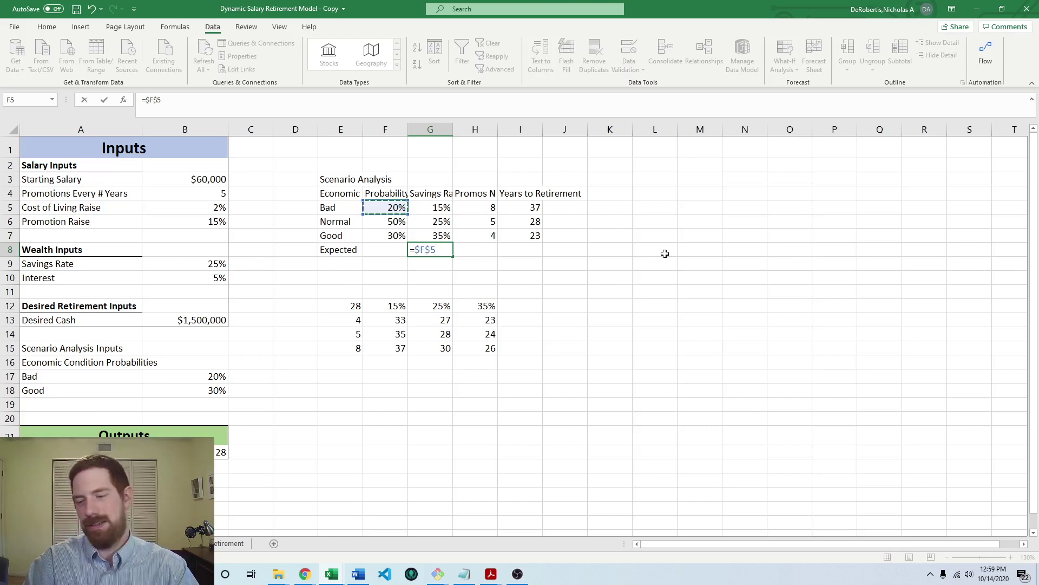
{"action": "type", "text": "*"}
{"action": "key", "text": "Up"}
{"action": "key", "text": "Up"}
{"action": "key", "text": "Up"}
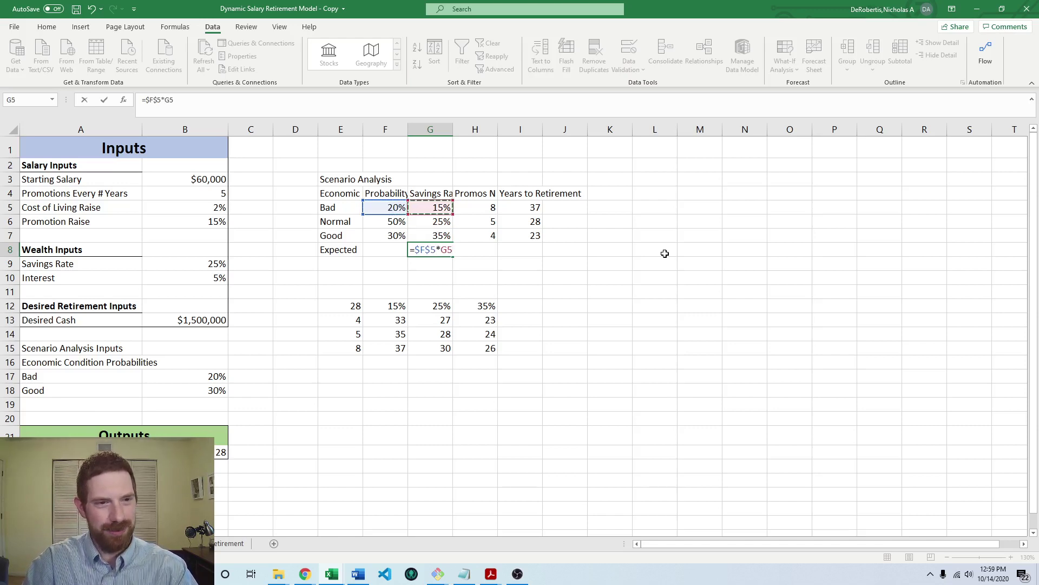
{"action": "type", "text": "+"}
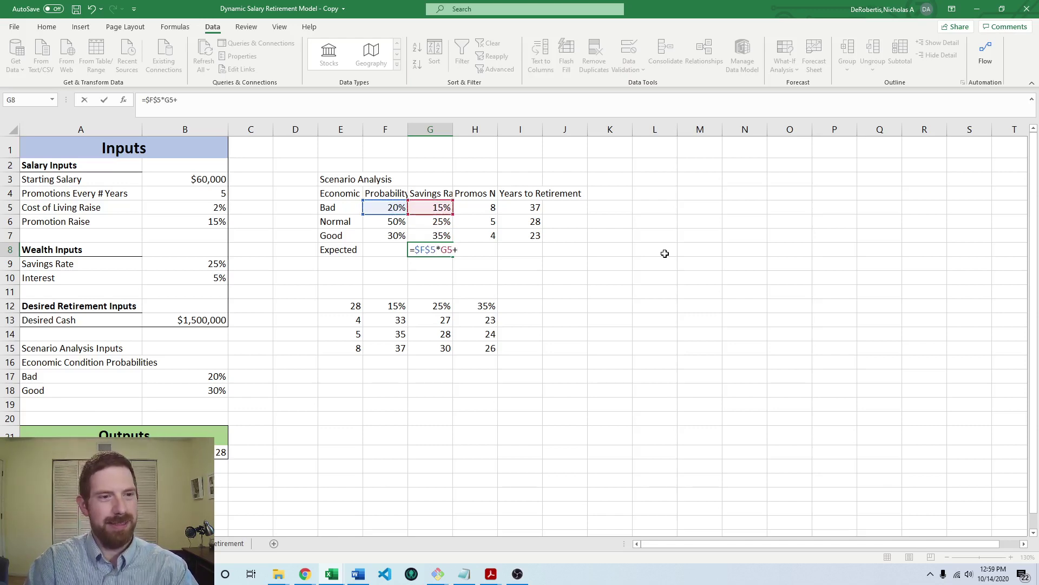
Add the $F$6*G6 and $F$7*G7 terms, giving an expected rate of 26.00%.
{"action": "key", "text": "Up"}
{"action": "key", "text": "Up"}
{"action": "key", "text": "Left"}
{"action": "key", "text": "F4"}
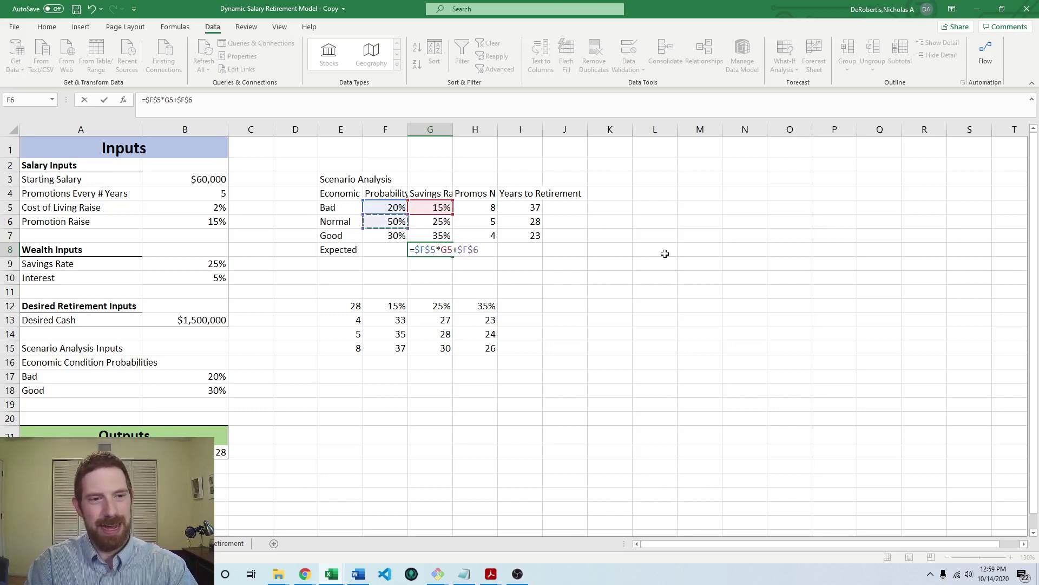
{"action": "type", "text": "*"}
{"action": "key", "text": "Up"}
{"action": "key", "text": "Up"}
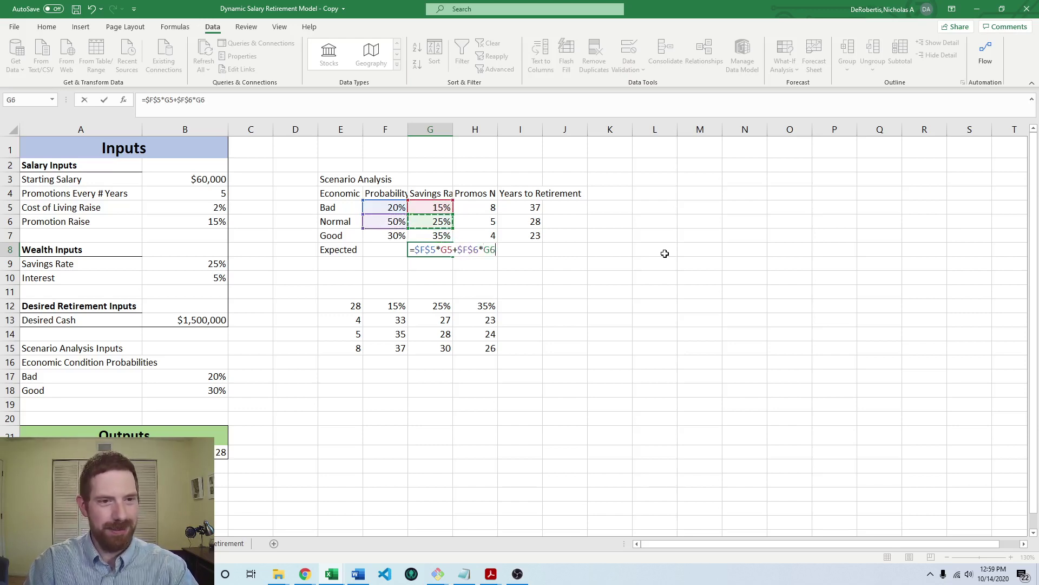
{"action": "type", "text": "+"}
{"action": "key", "text": "Up"}
{"action": "key", "text": "Left"}
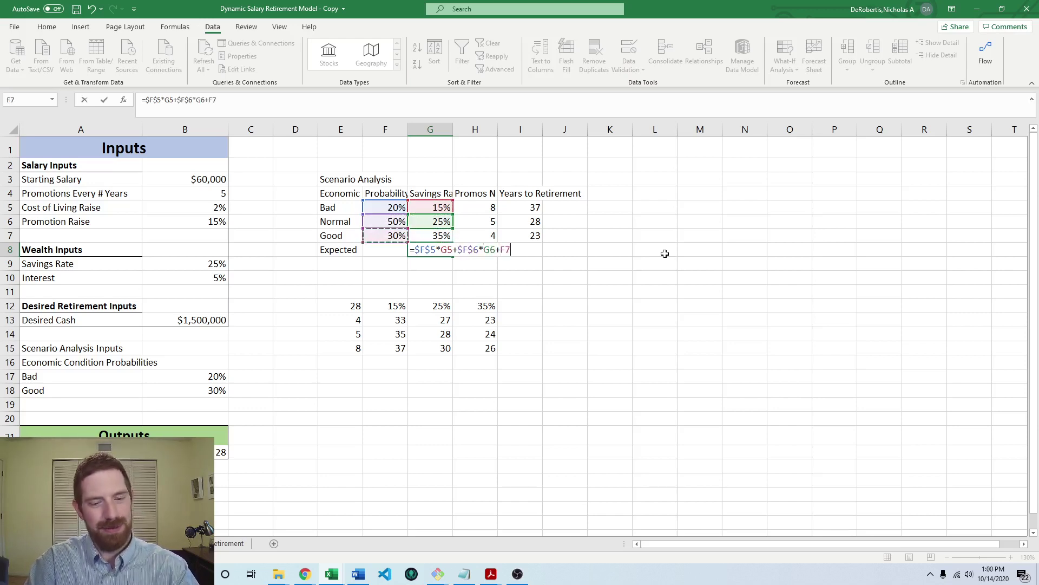
{"action": "key", "text": "F4"}
{"action": "type", "text": "*"}
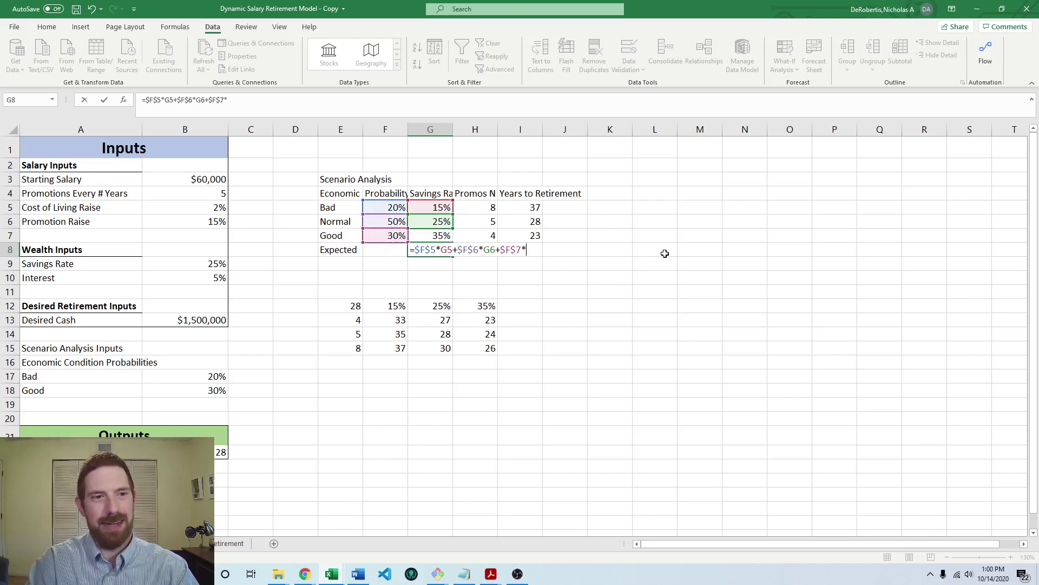
{"action": "key", "text": "Up"}
{"action": "key", "text": "Return"}
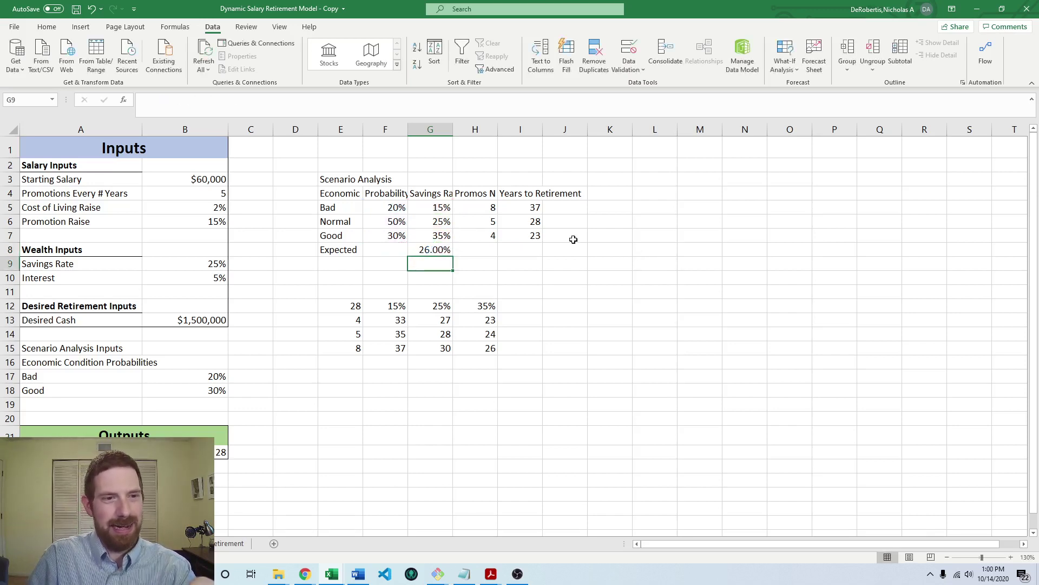
Remove two decimal places from the expected savings rate in G8 so it reads 26%.
{"action": "left_click", "coordinate": [389, 250]}
{"action": "left_click", "coordinate": [424, 250]}
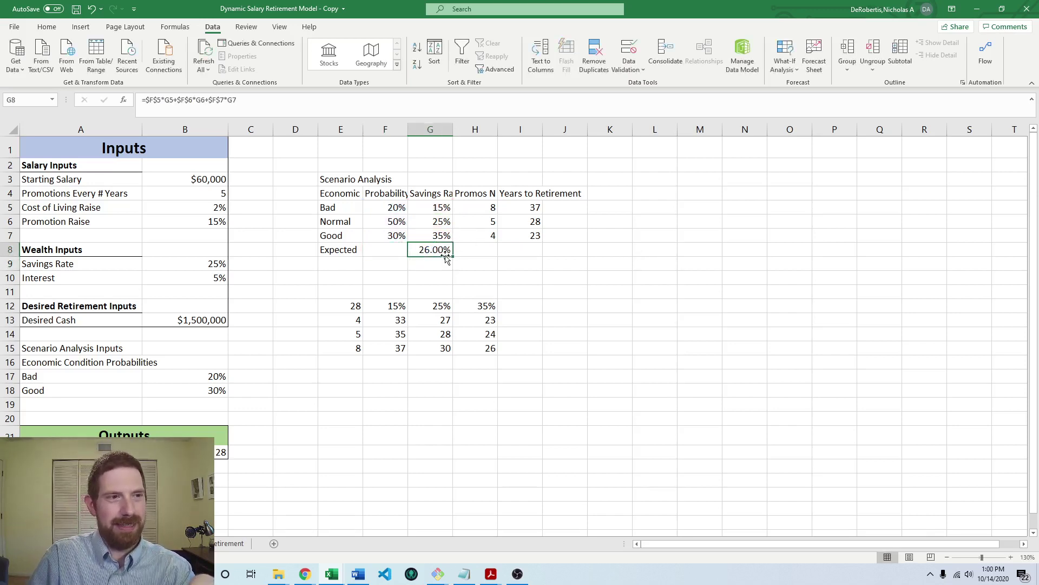
{"action": "left_click", "coordinate": [48, 28]}
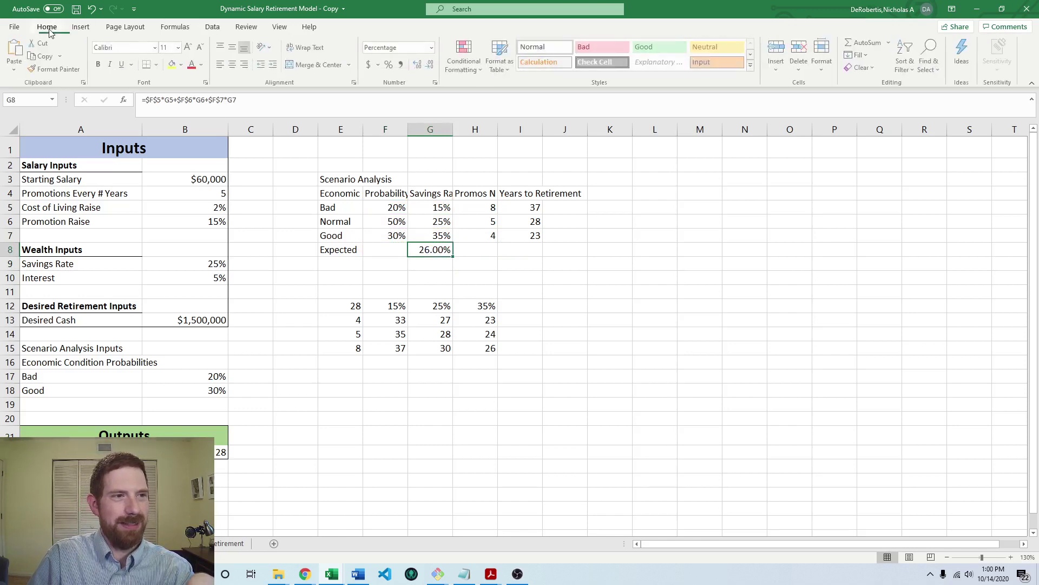
{"action": "left_click", "coordinate": [421, 68]}
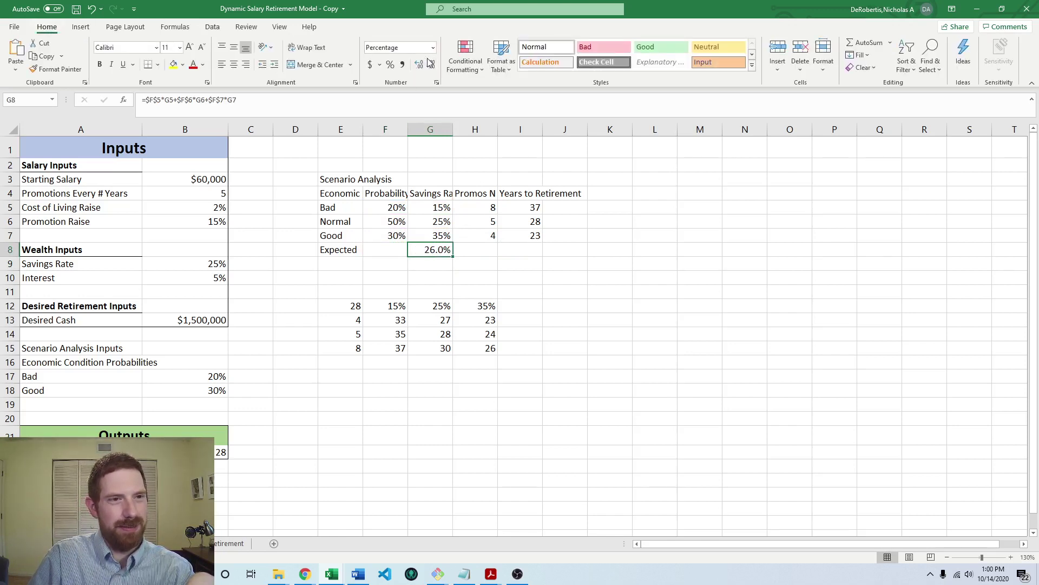
{"action": "left_click", "coordinate": [431, 64]}
Fill the G8 expected formula across to H8:I8 and format H8:I8 as General.
{"action": "left_click", "coordinate": [506, 237]}
{"action": "left_click", "coordinate": [441, 249]}
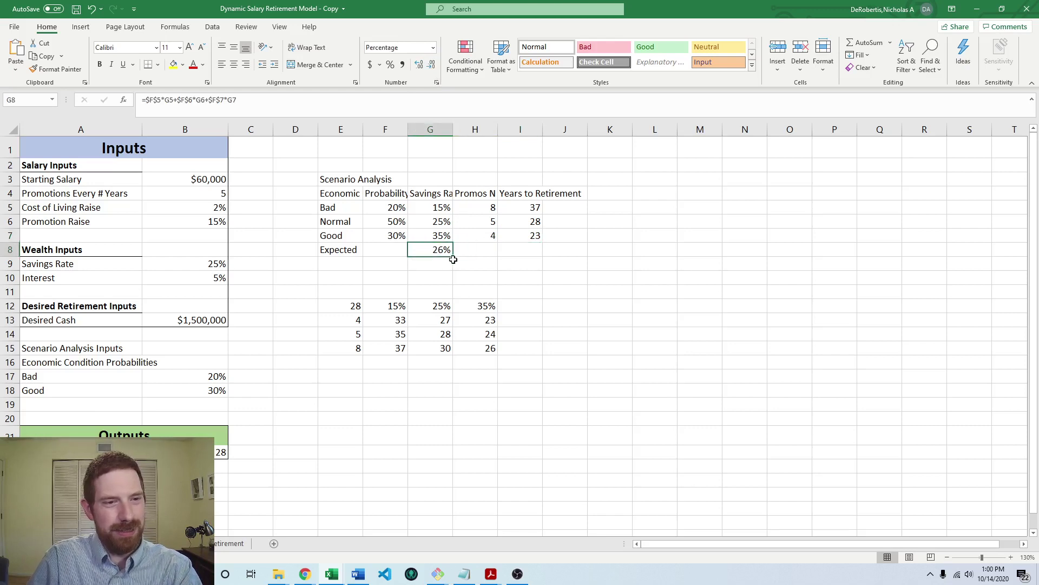
{"action": "left_click_drag", "start_coordinate": [453, 260], "coordinate": [528, 250]}
{"action": "left_click", "coordinate": [521, 306]}
{"action": "left_click", "coordinate": [433, 48]}
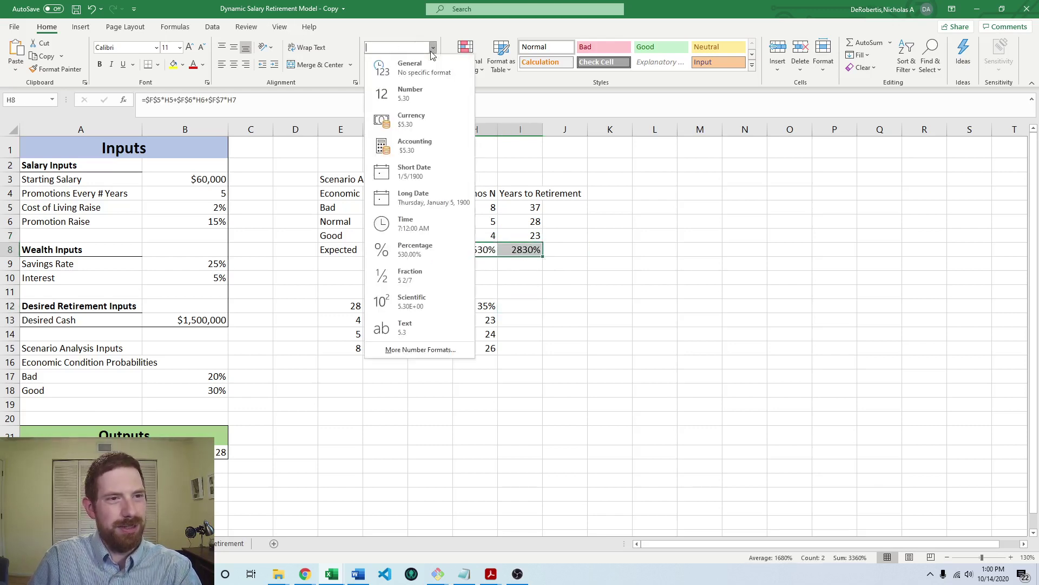
{"action": "left_click", "coordinate": [416, 78]}
Check the copied formulas in H8 (5.3 promotions) and I8 (28.3 years to retirement).
{"action": "left_click", "coordinate": [466, 255]}
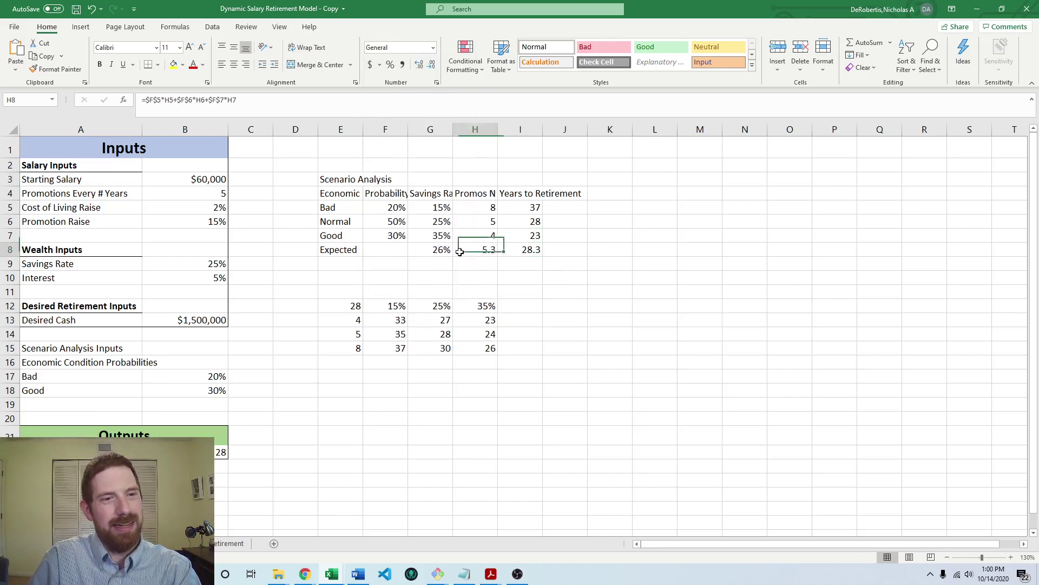
{"action": "left_click", "coordinate": [522, 253]}
{"action": "key", "text": "F2"}
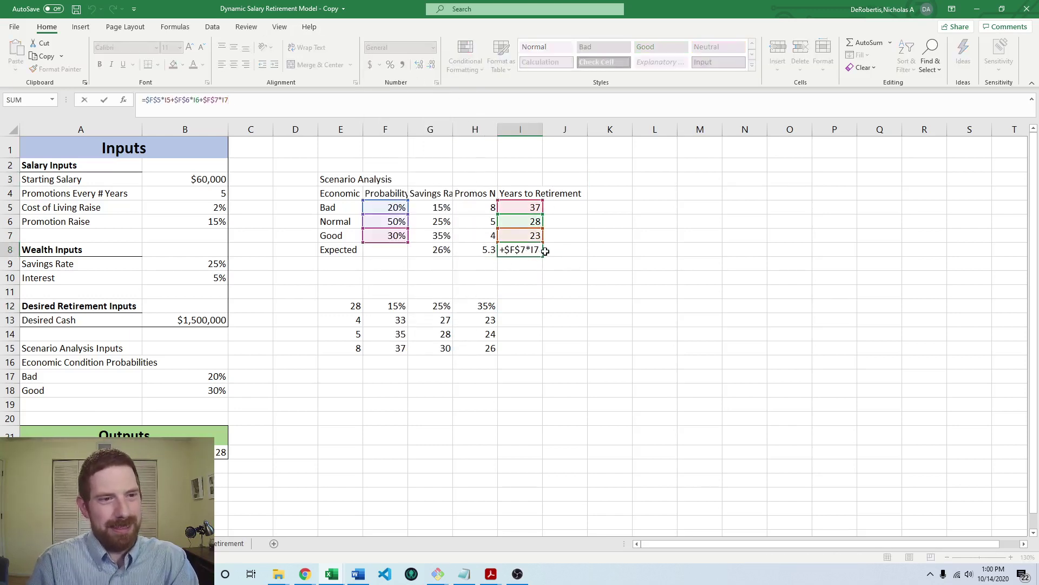
{"action": "key", "text": "Escape"}
{"action": "left_click", "coordinate": [477, 254]}
{"action": "left_click", "coordinate": [517, 102]}
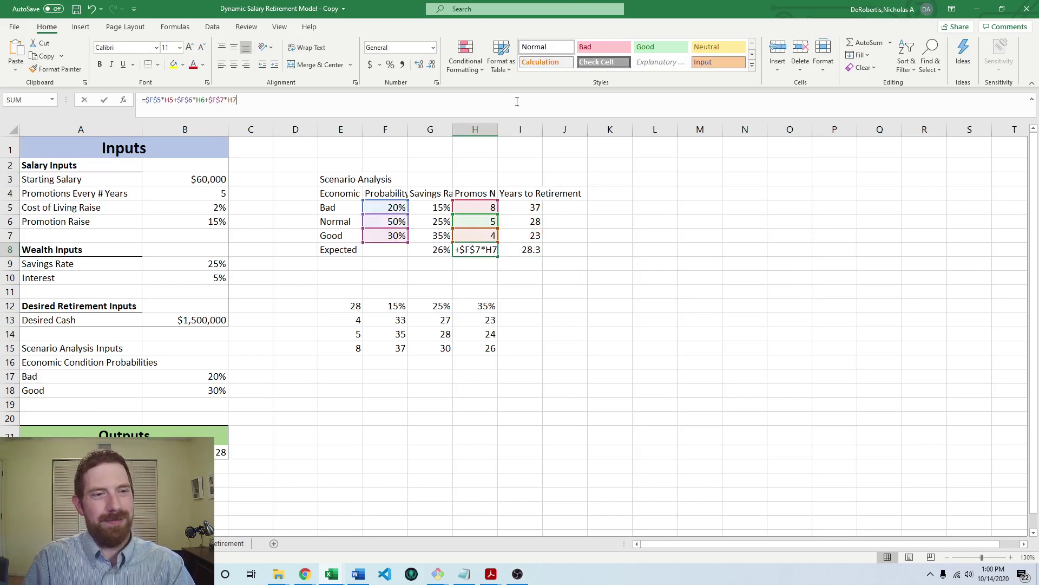
{"action": "left_click", "coordinate": [521, 253]}
{"action": "key", "text": "F2"}
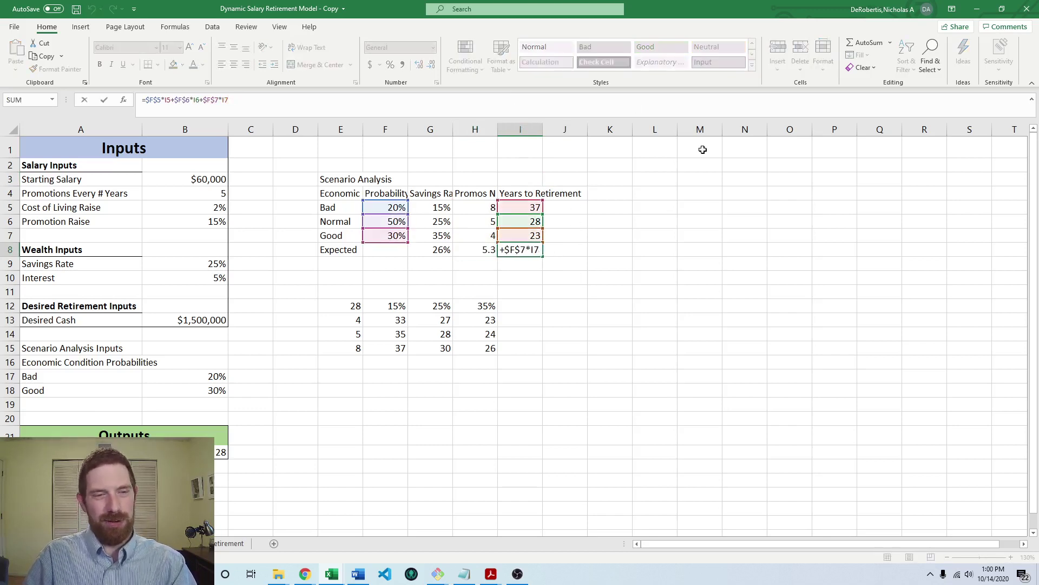
{"action": "key", "text": "Escape"}
{"action": "key", "text": "Right"}
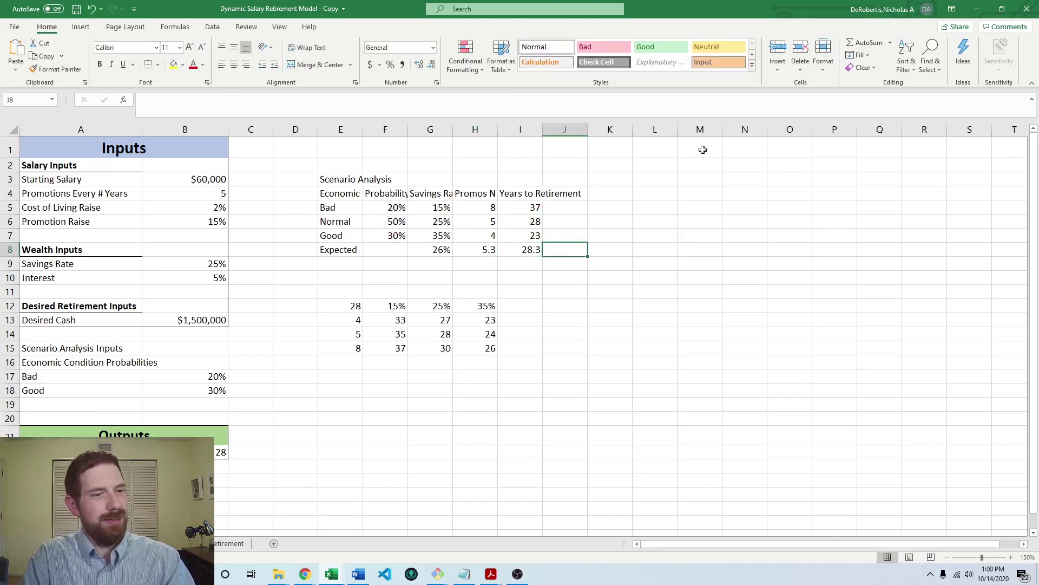
{"action": "key", "text": "Left"}
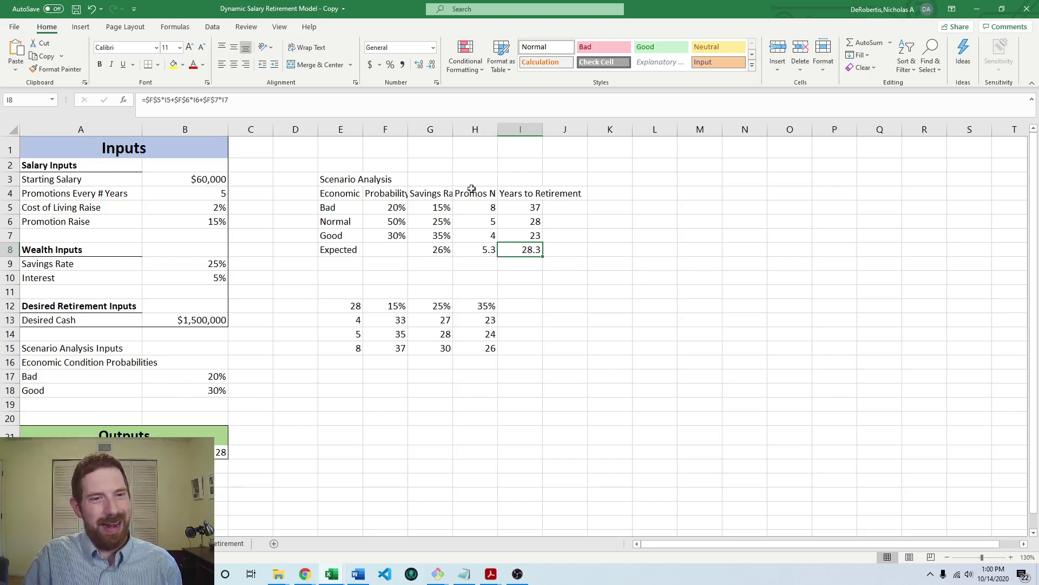
{"action": "left_click_drag", "start_coordinate": [513, 202], "coordinate": [535, 234]}
{"action": "left_click", "coordinate": [605, 238]}
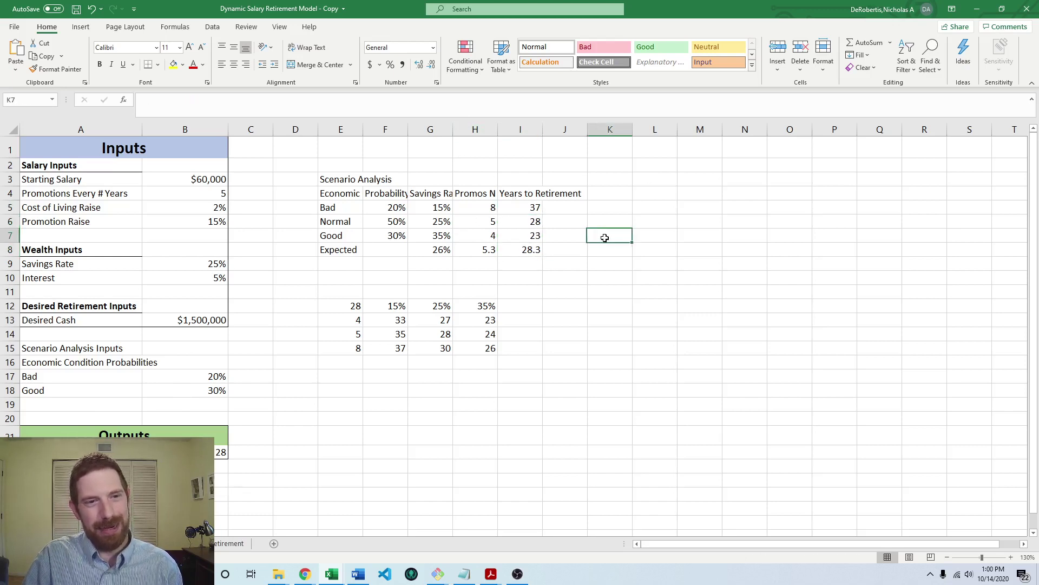
{"action": "left_click", "coordinate": [528, 207]}
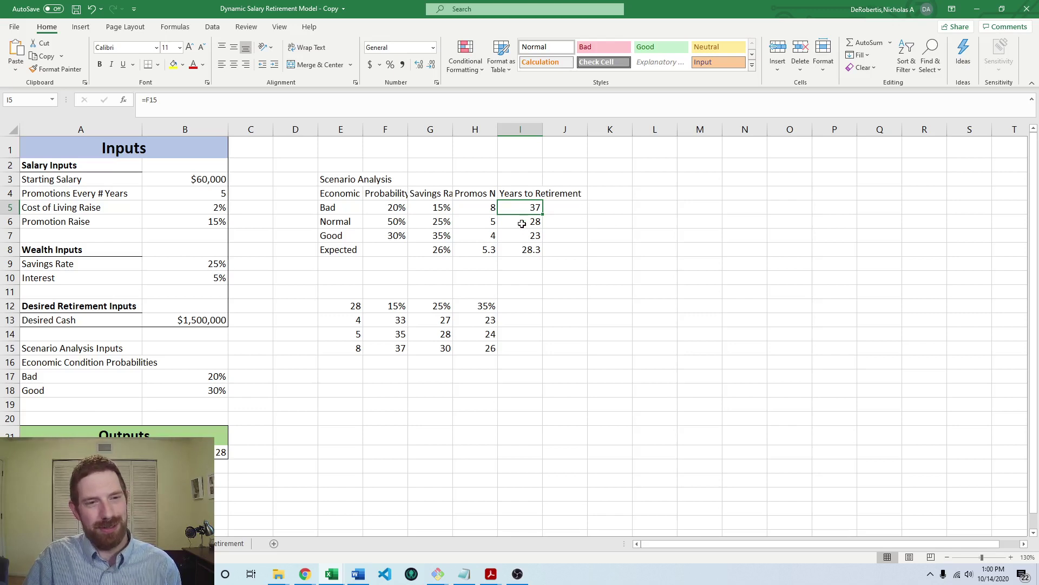
{"action": "left_click", "coordinate": [502, 238]}
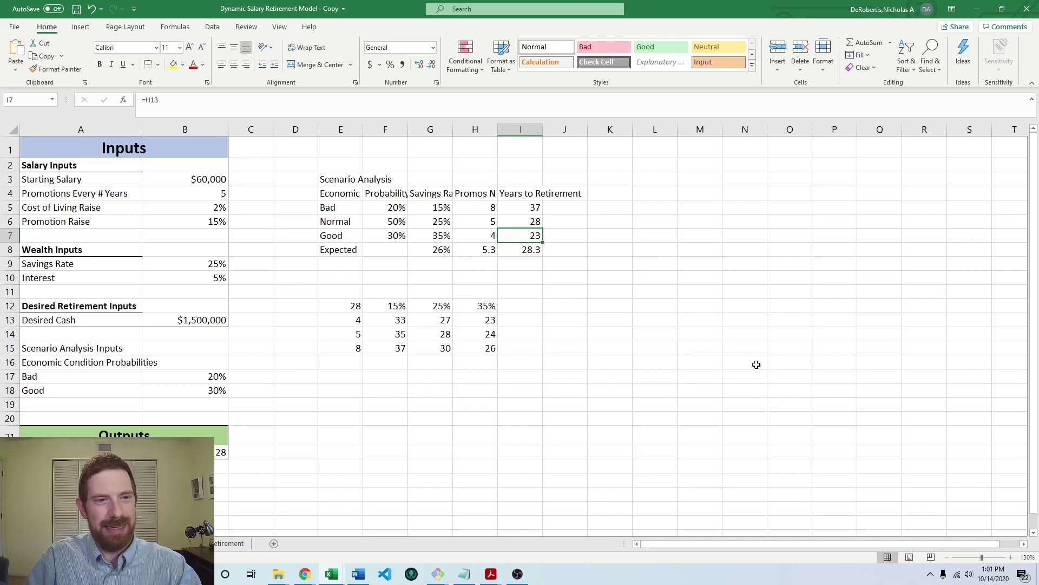
{"action": "left_click_drag", "start_coordinate": [433, 250], "coordinate": [525, 250]}
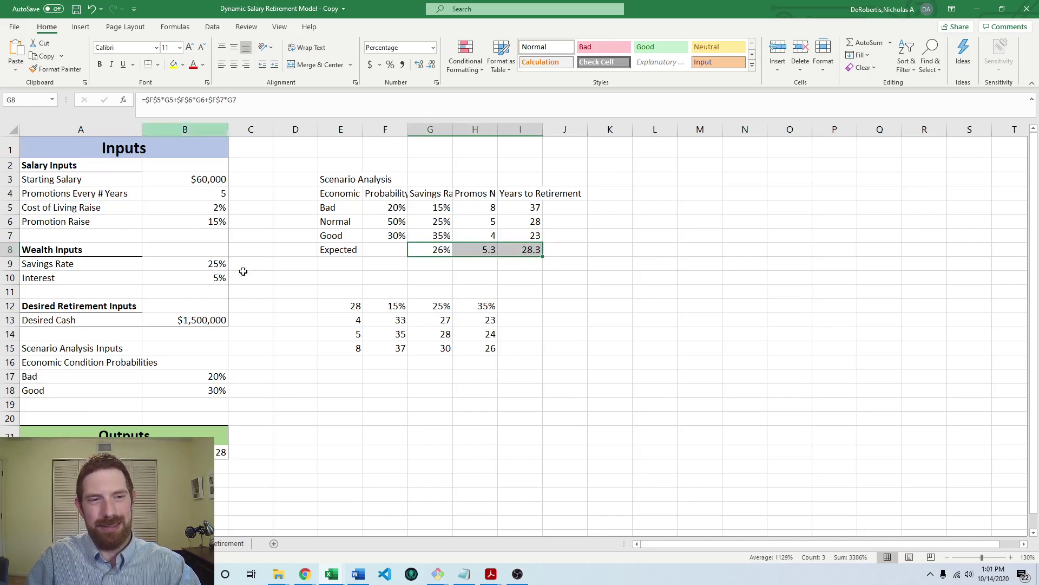
{"action": "left_click", "coordinate": [547, 297]}
{"action": "left_click", "coordinate": [672, 262]}
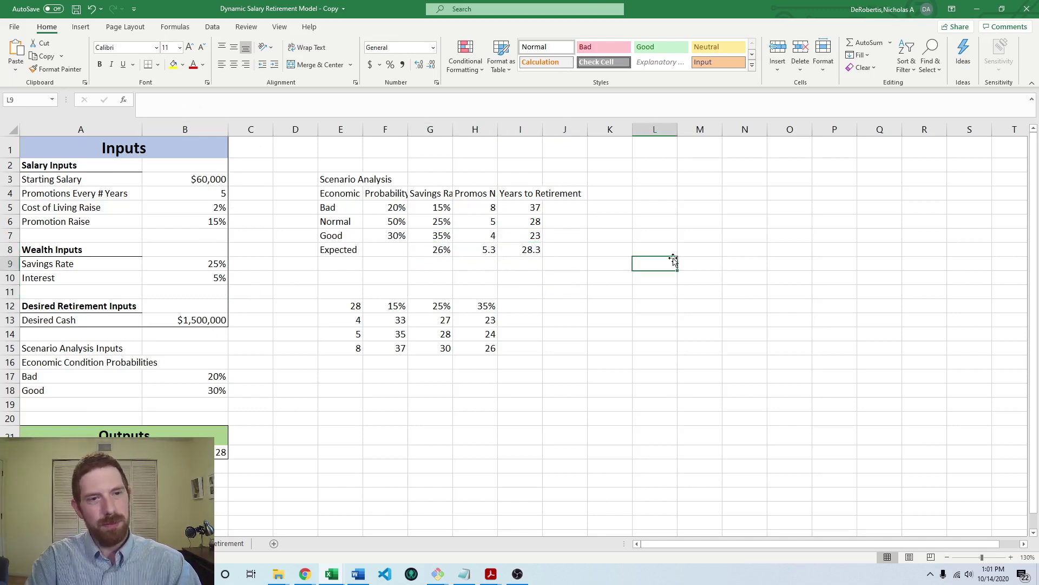